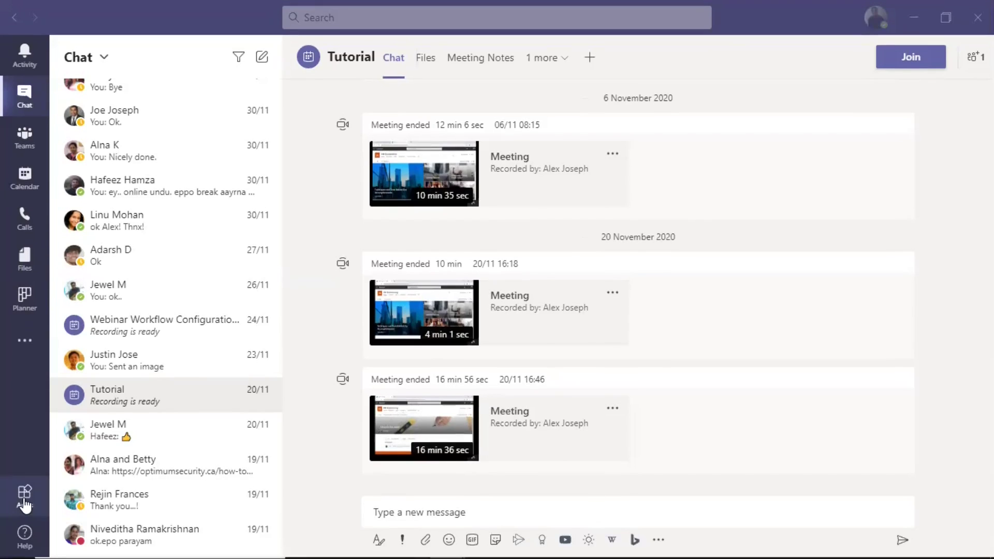
Step: Open the Teams app catalogue and browse its categories and the listed apps
click(24, 502)
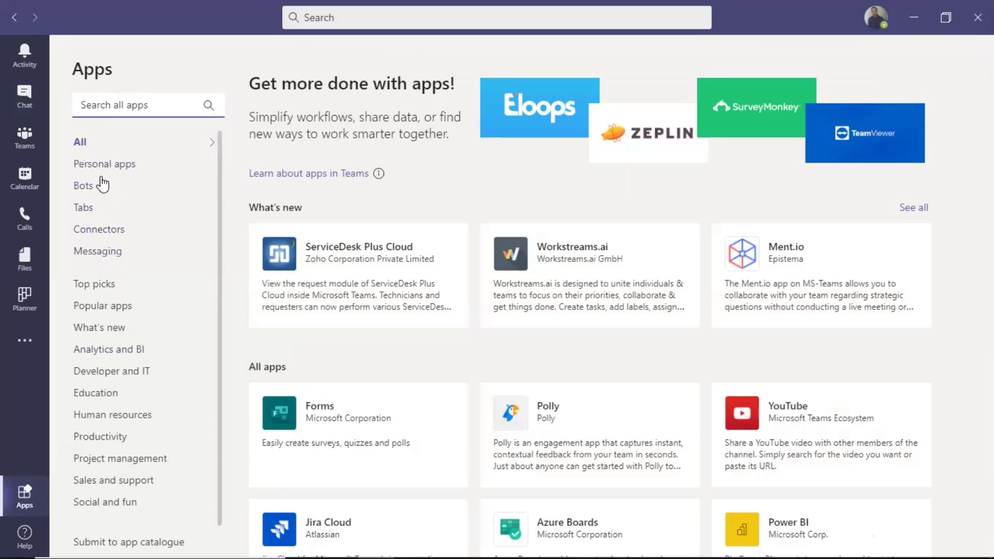
scroll(114, 290, down, 1)
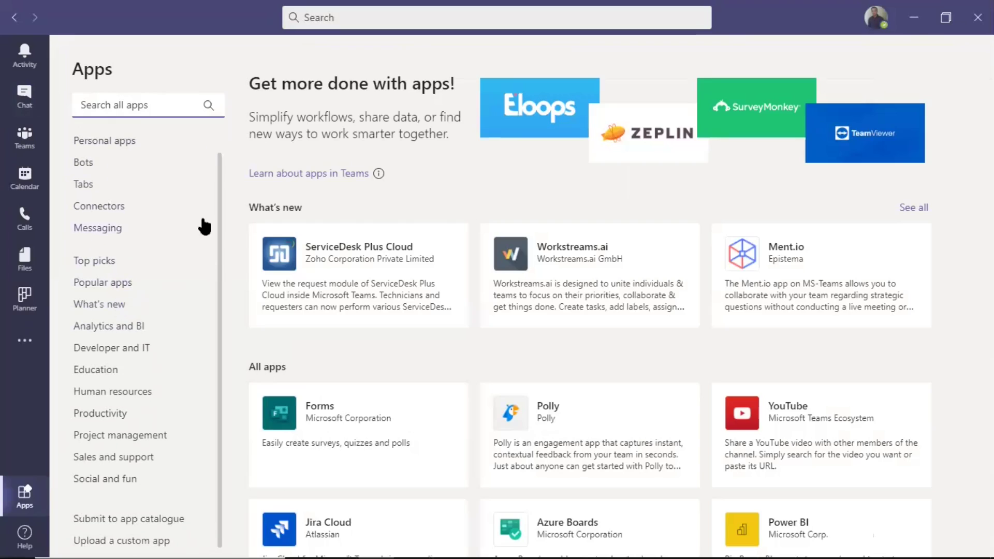
scroll(162, 214, up, 1)
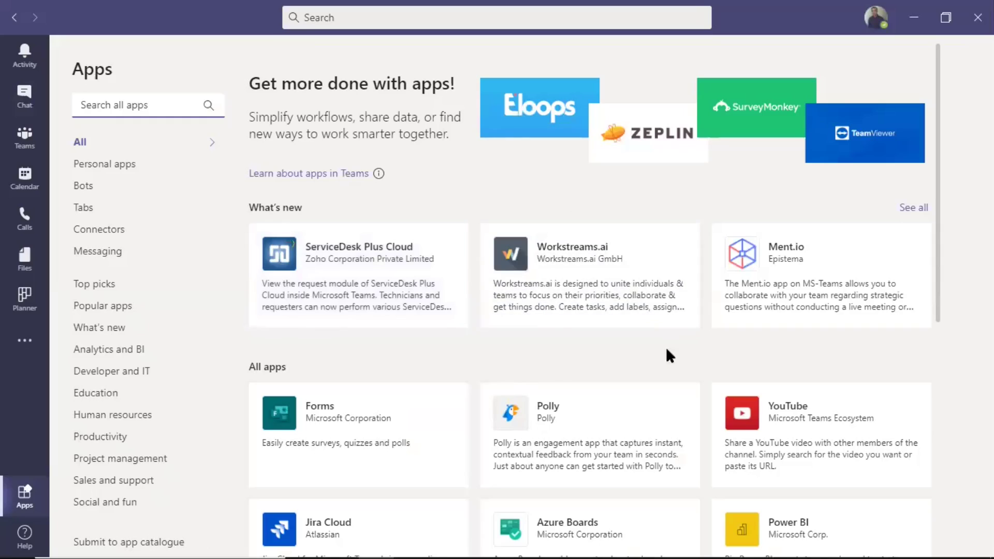
scroll(666, 349, down, 3)
scroll(672, 357, down, 1)
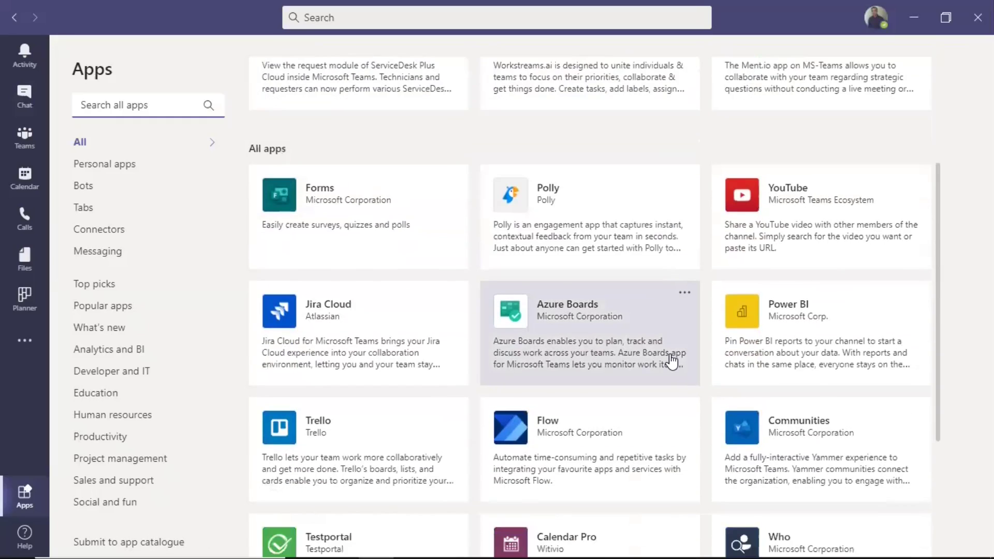
scroll(672, 360, down, 1)
scroll(670, 362, up, 5)
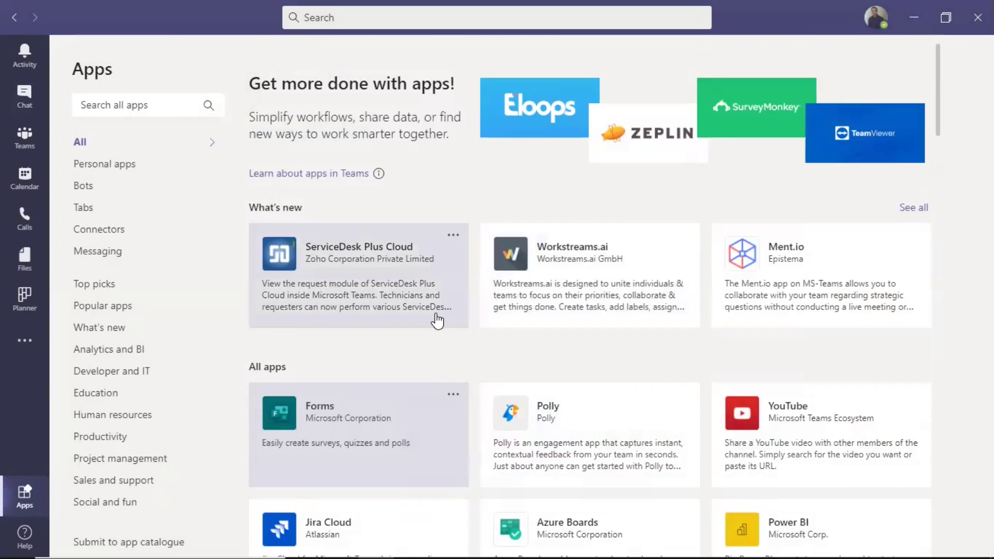
Step: Open the Forms app's details and review its capabilities and the other apps from Microsoft Corporation
click(348, 422)
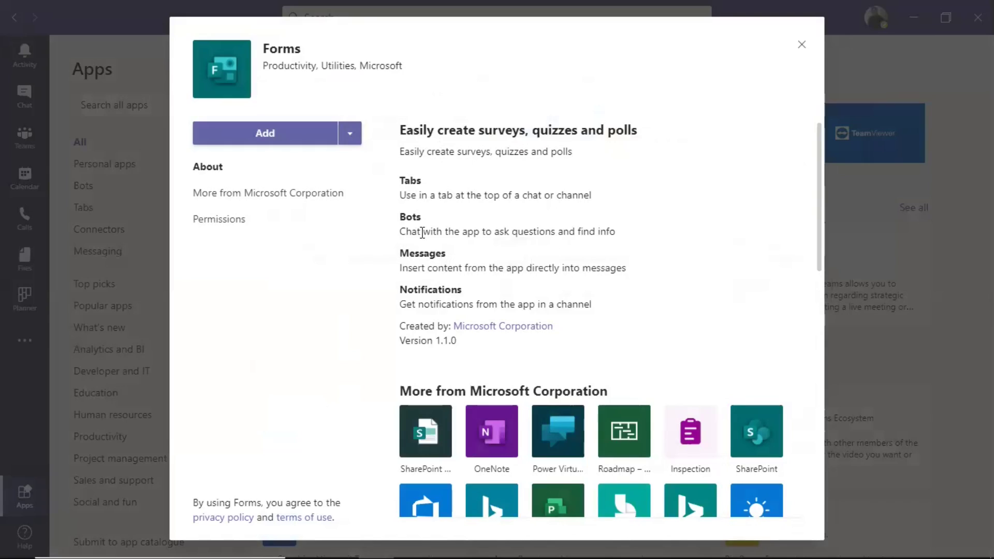
scroll(467, 302, down, 2)
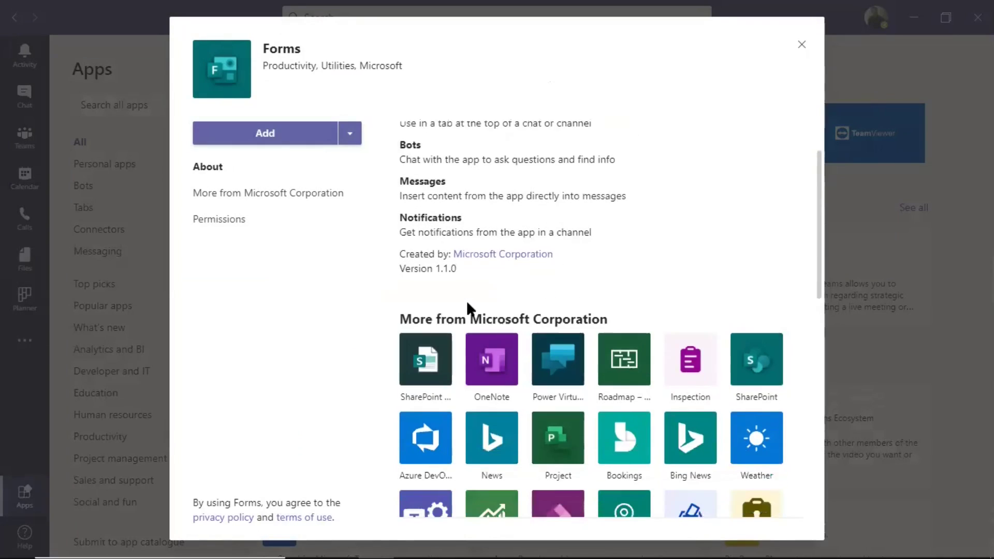
scroll(467, 304, down, 2)
scroll(468, 308, up, 1)
scroll(469, 309, up, 3)
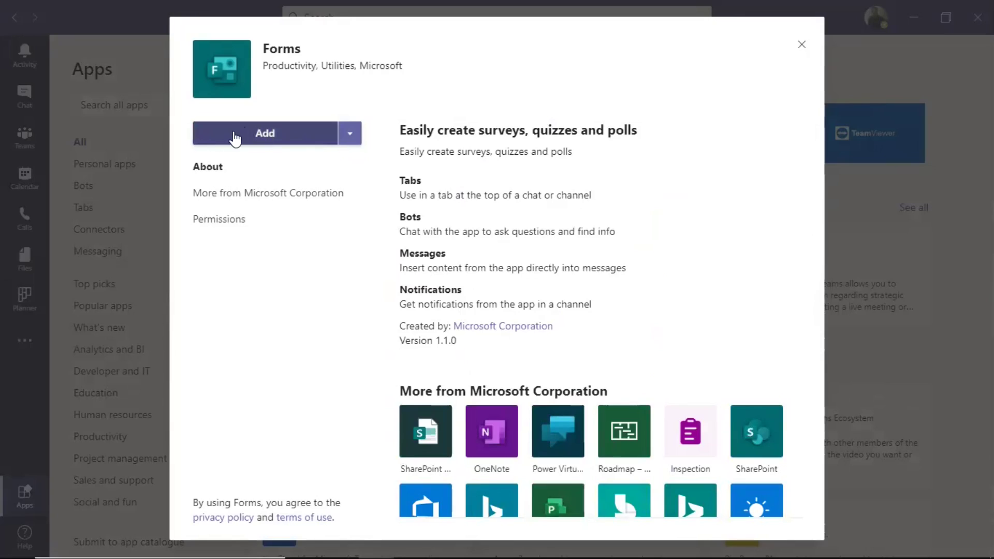
click(349, 134)
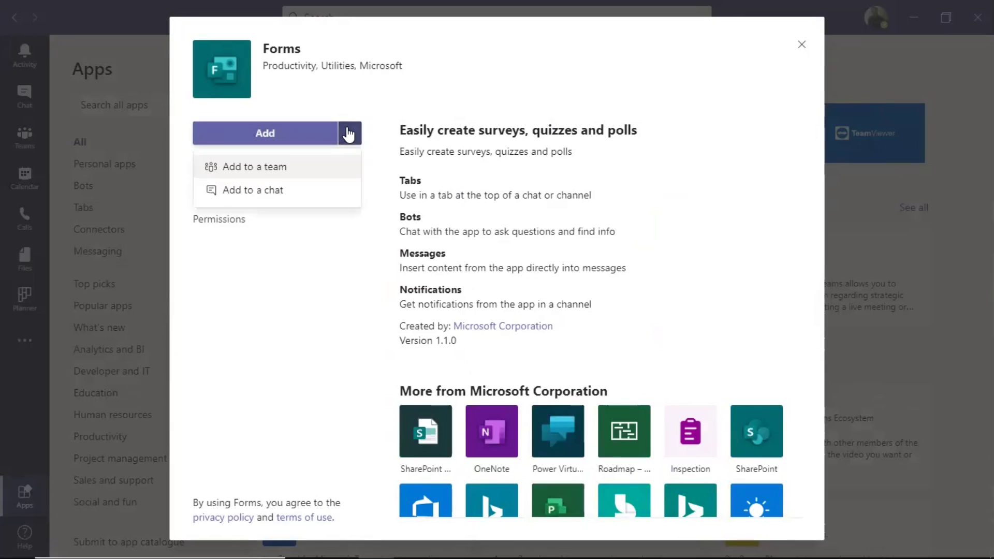
click(251, 168)
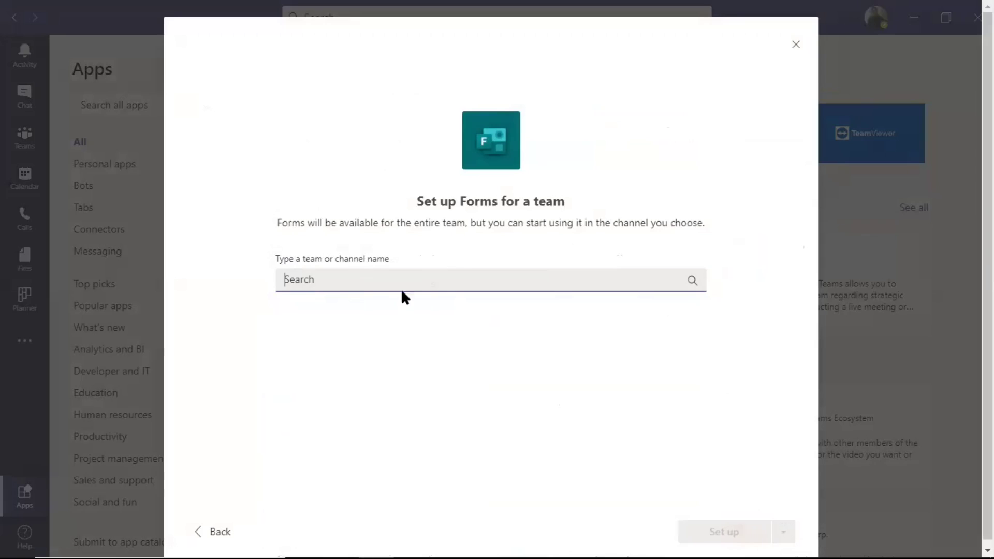
click(796, 45)
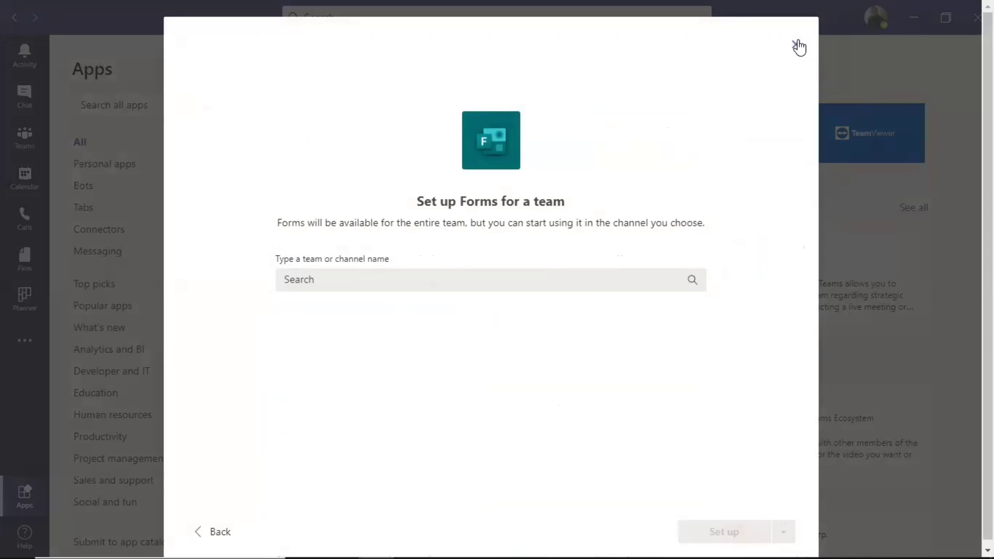
click(797, 47)
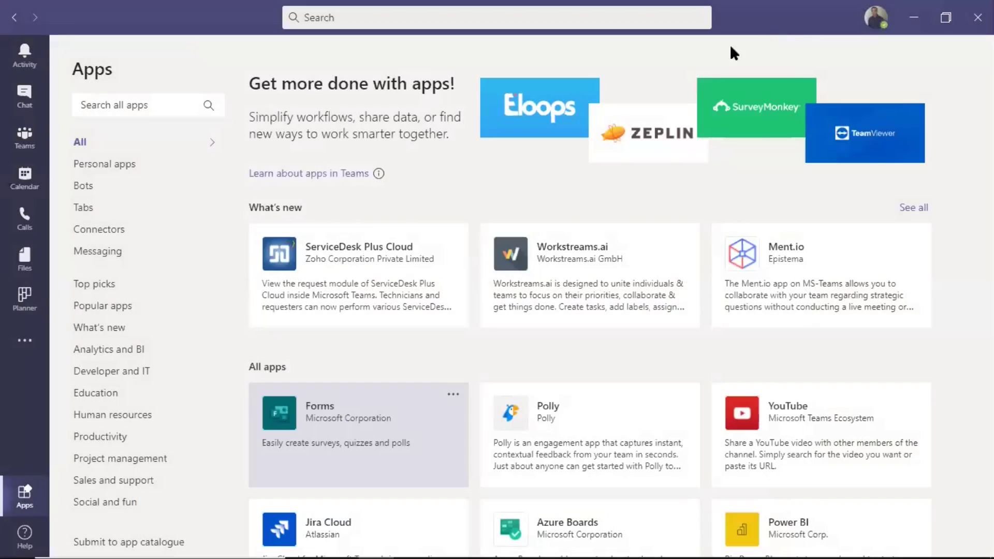
Step: Open the Weekly Projects board in the General channel of the Weekly Marketing Projects team
click(22, 138)
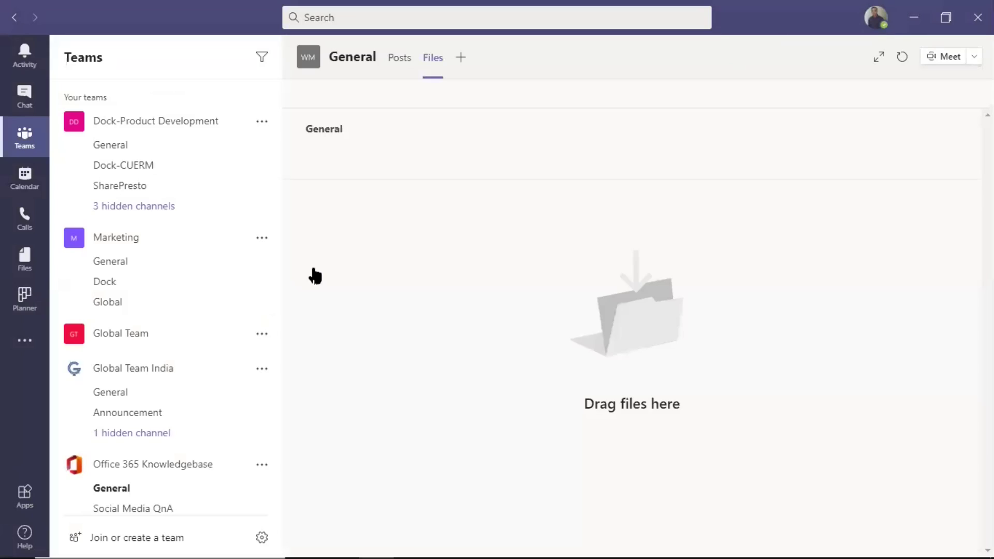
scroll(187, 342, down, 3)
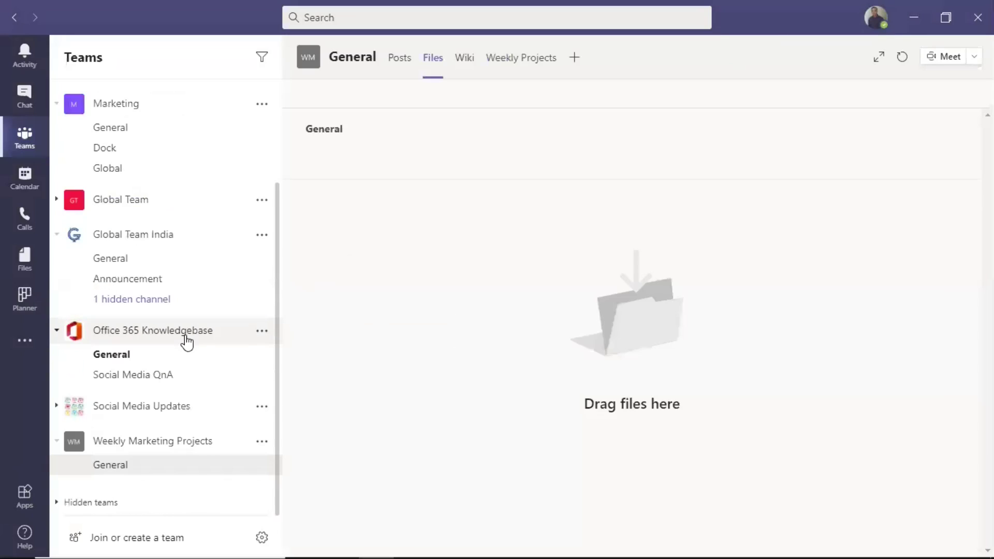
click(134, 441)
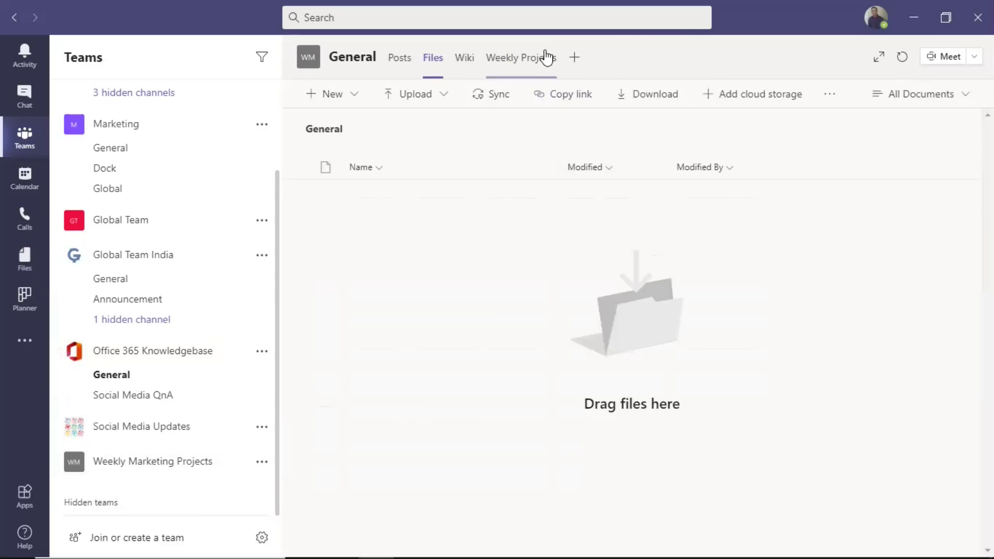
click(528, 64)
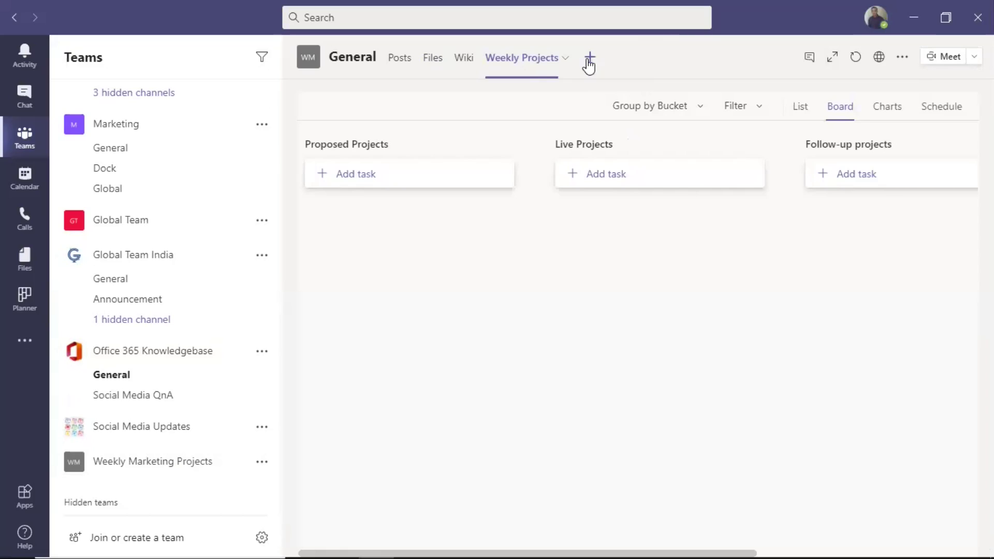
Step: Browse the apps that can be added as channel tabs and look at the Wiki tab's setup
click(591, 59)
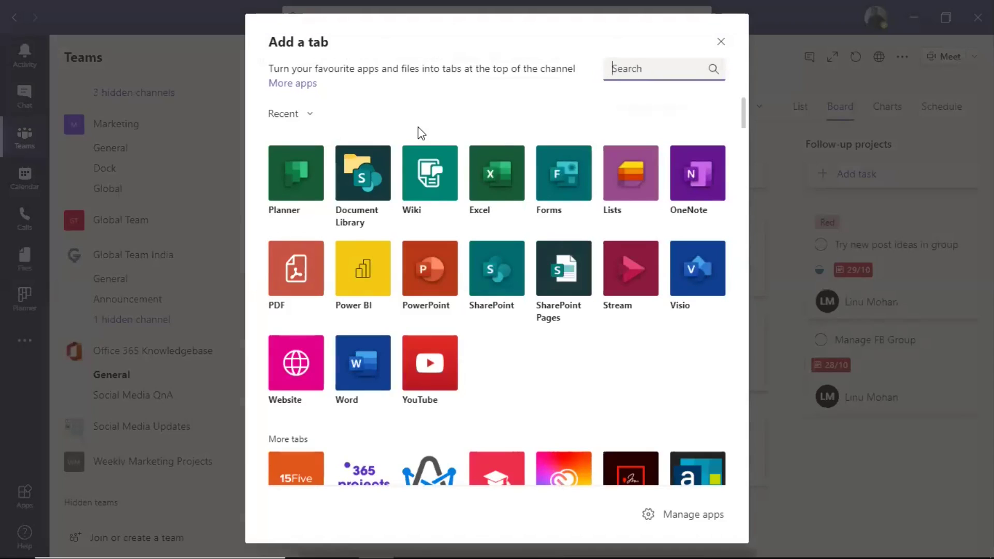
scroll(505, 249, down, 1)
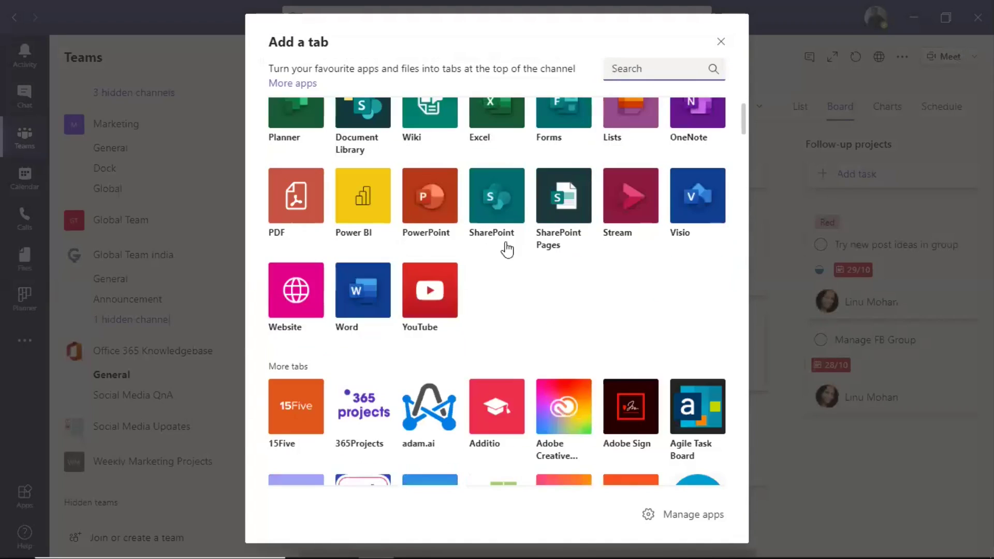
scroll(564, 308, down, 1)
scroll(572, 313, down, 2)
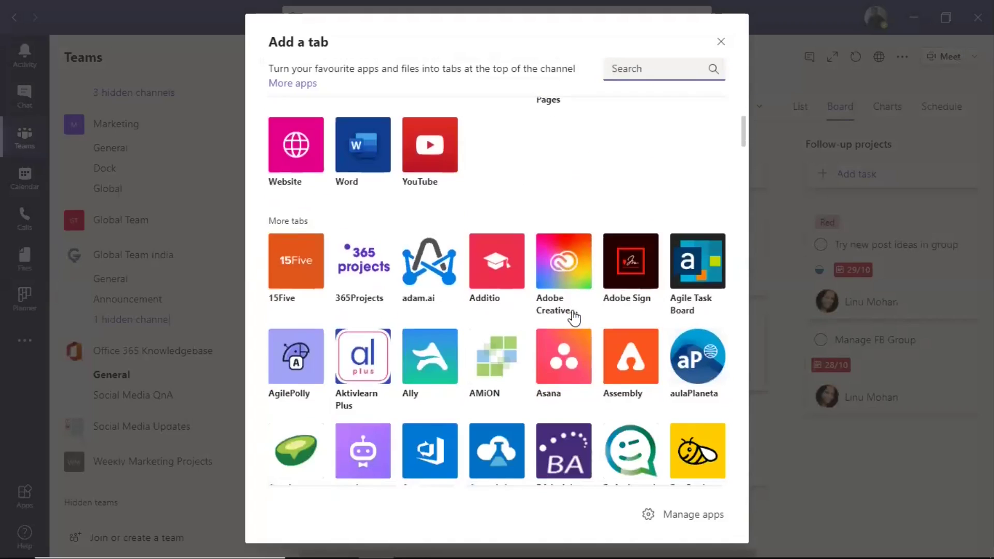
scroll(577, 310, up, 4)
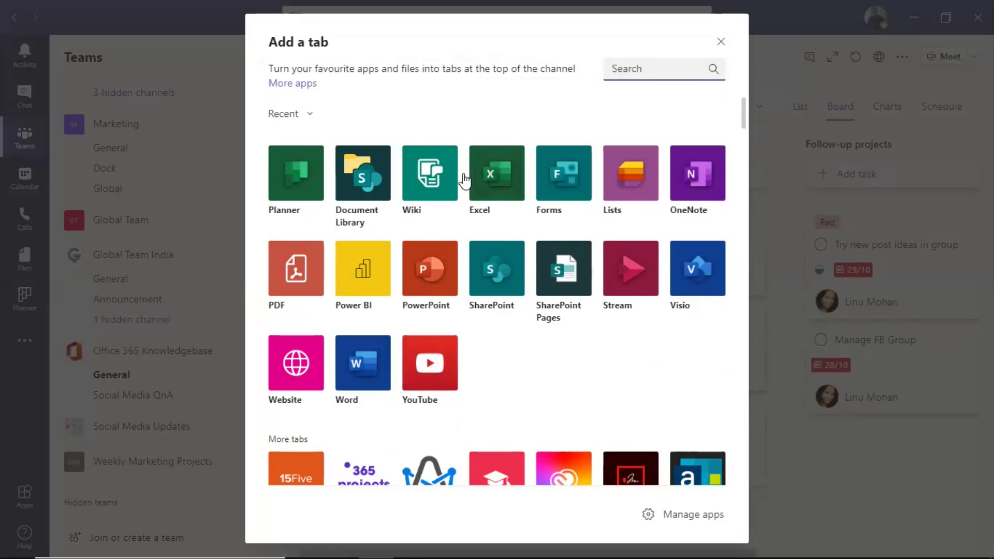
click(428, 184)
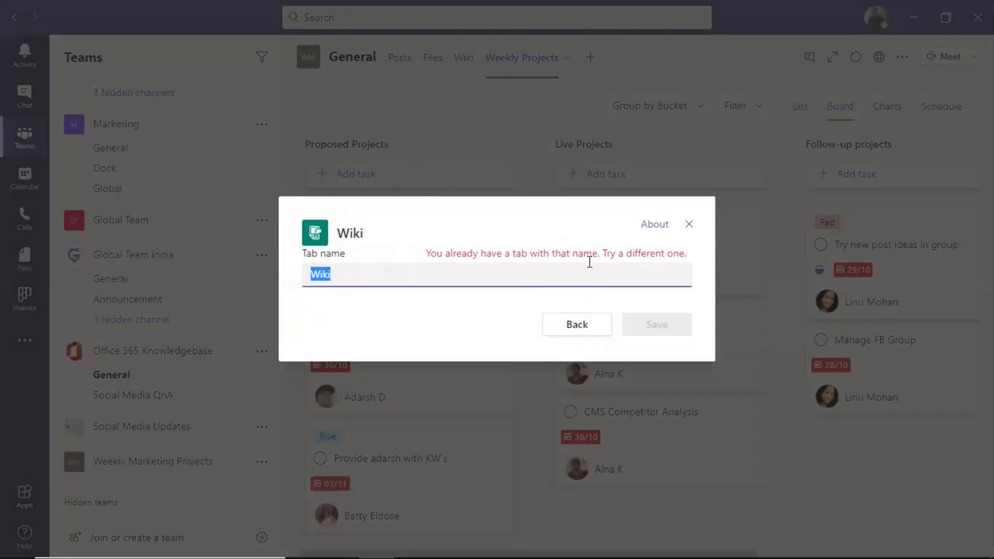
click(688, 225)
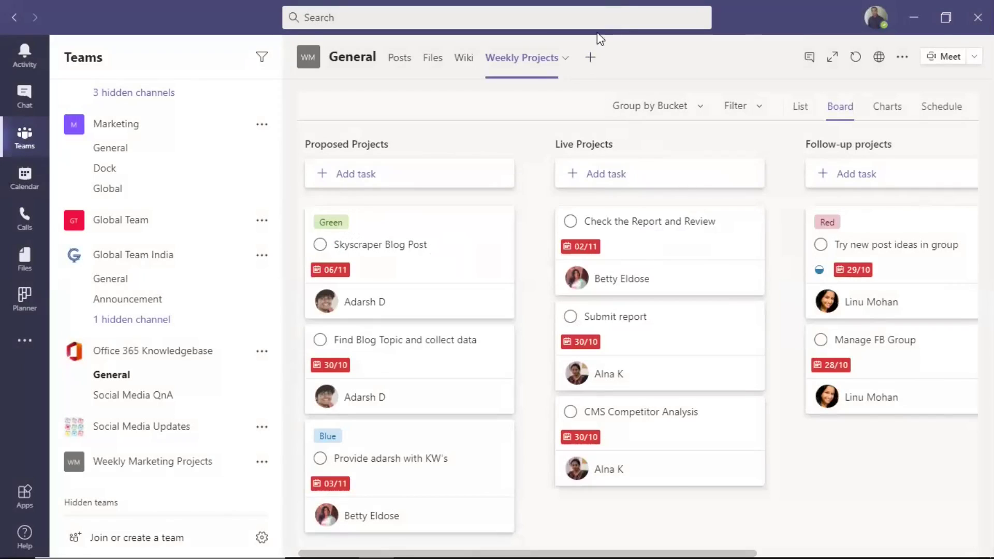
Step: Start adding a Document Library tab to the General channel, using the Documents library of the Marketing site
click(591, 57)
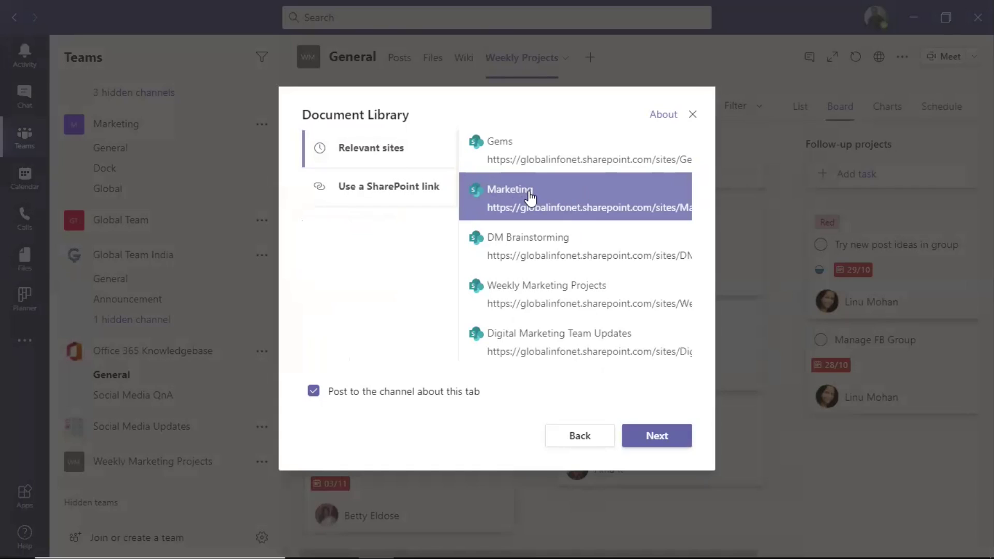
click(658, 440)
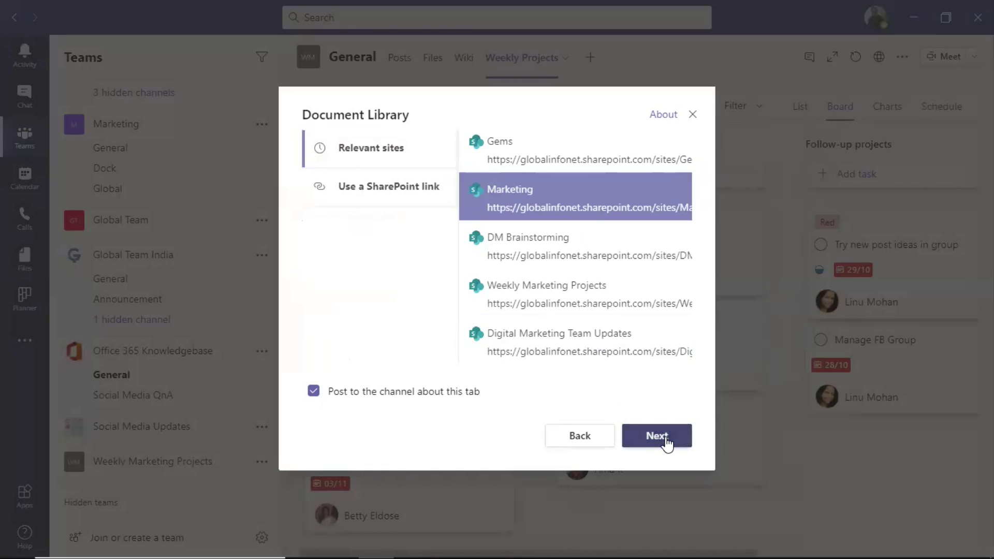
click(394, 248)
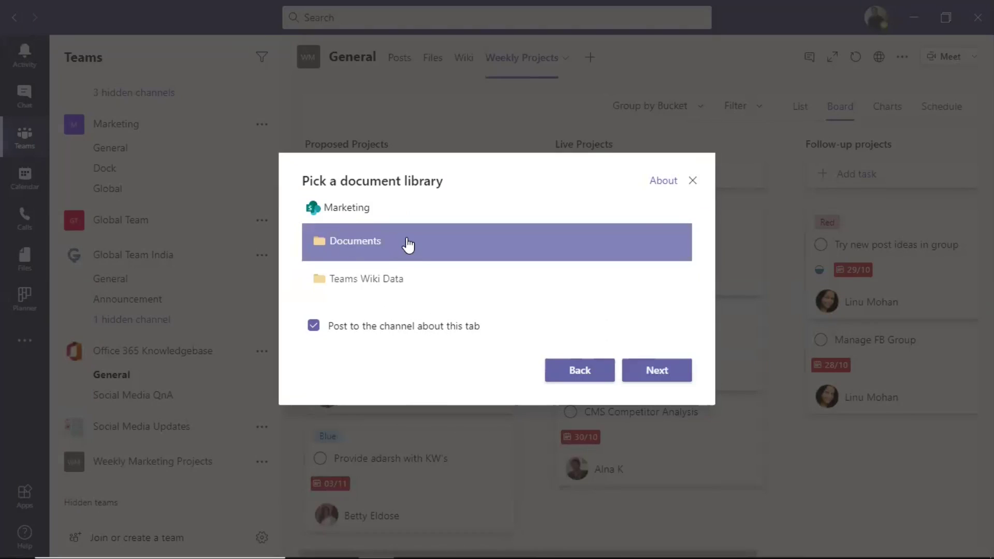
click(657, 372)
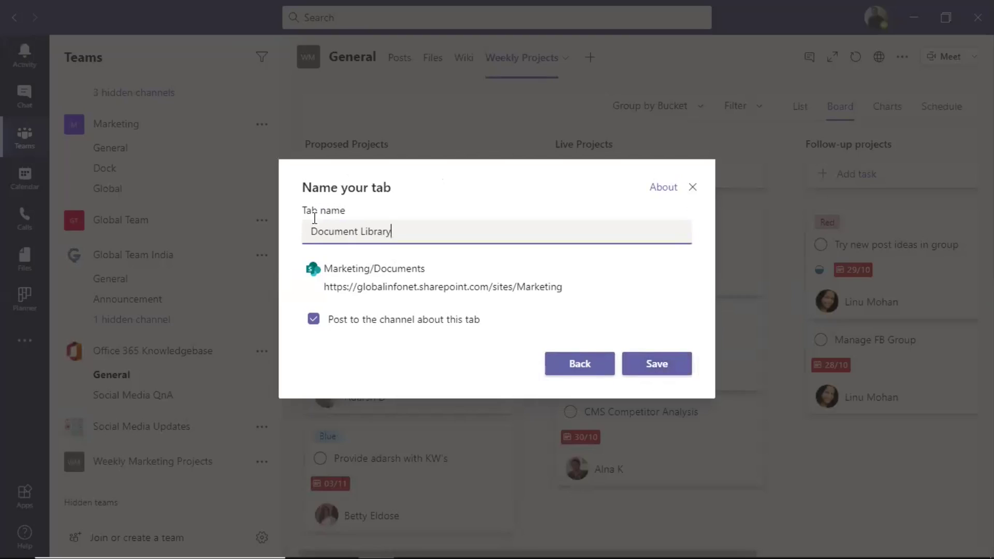
Step: Name the new tab "Marketing Document Library" and save it with the channel post enabled
drag(312, 231, 404, 229)
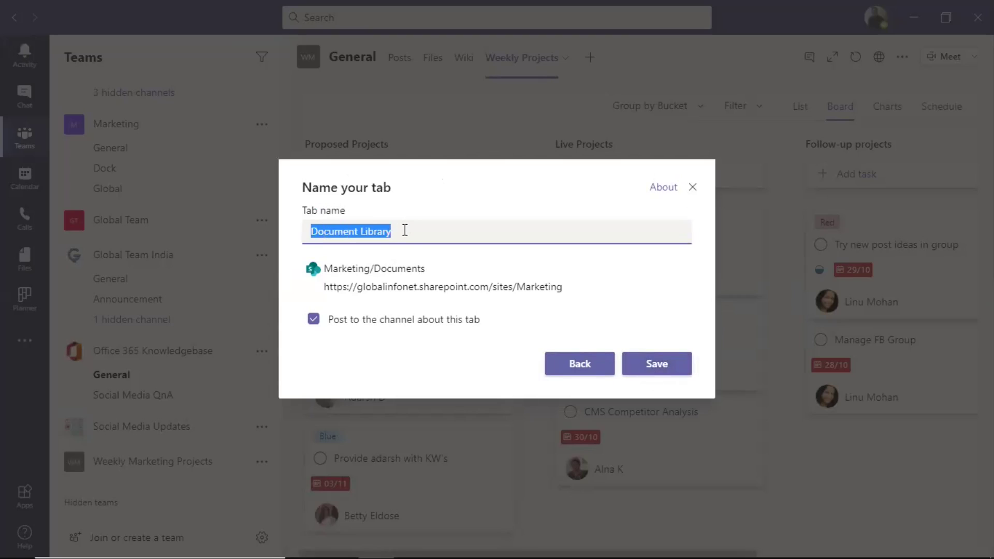
click(405, 230)
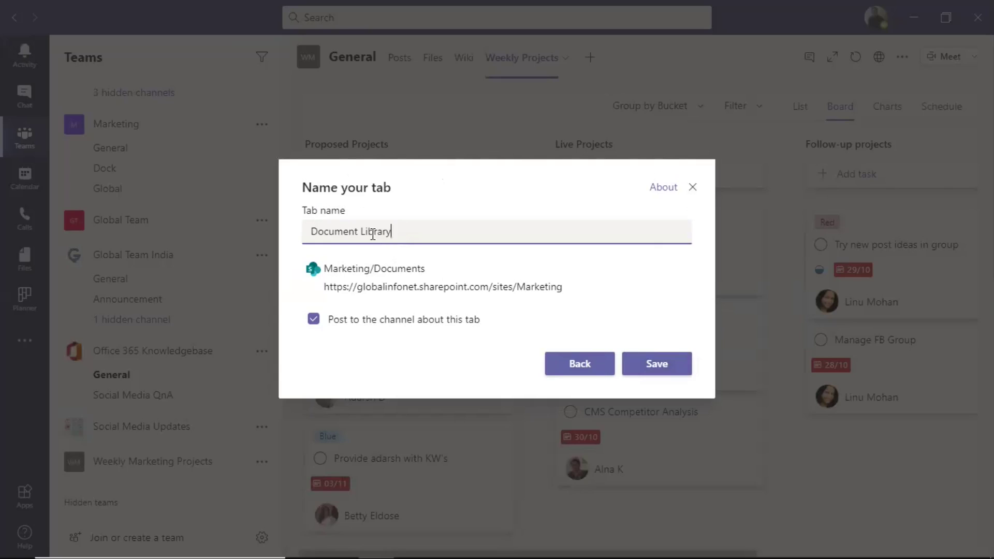
click(312, 231)
text(Market)
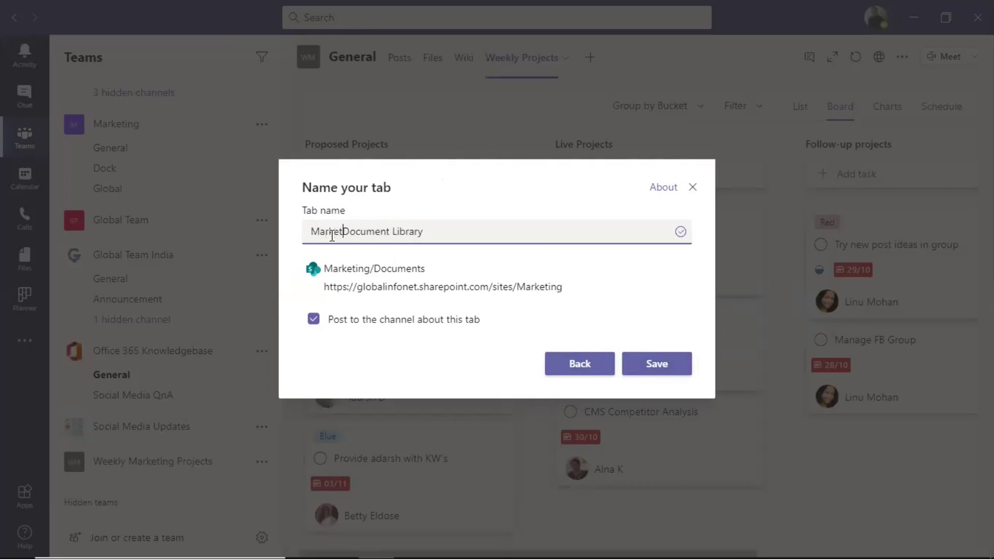
text(ing)
click(654, 368)
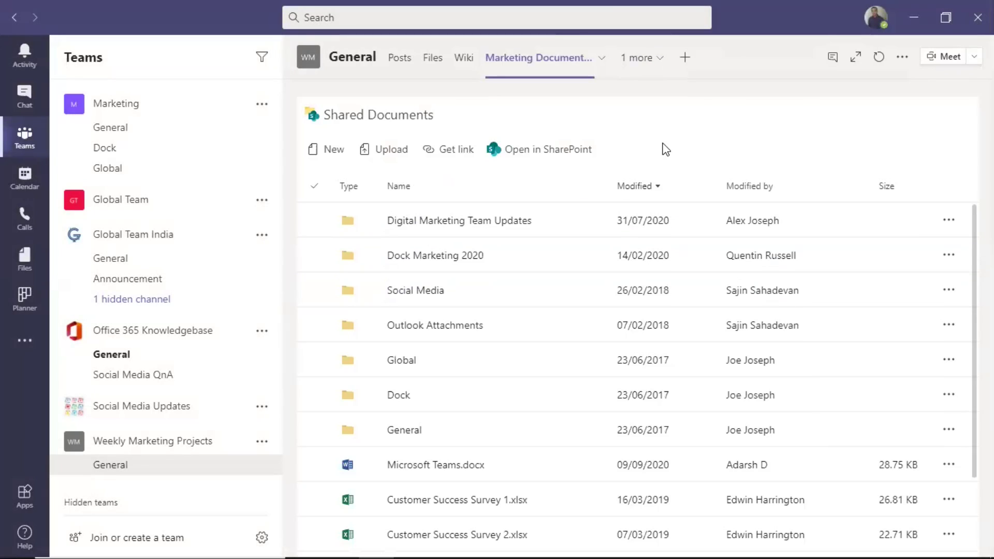
Step: Open the Dock Marketing 2020 folder in the new document library tab and check the channel's additional tabs
click(532, 259)
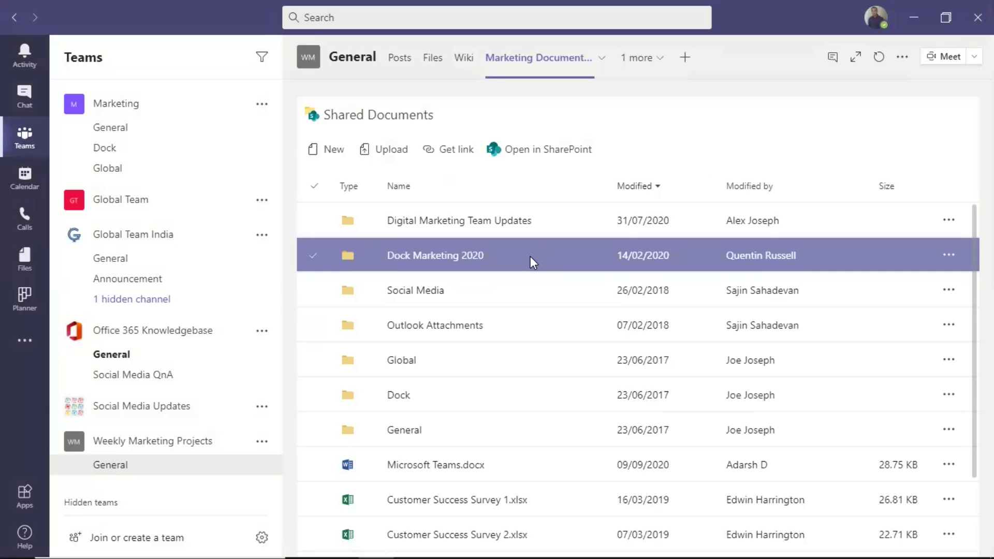
double_click(531, 255)
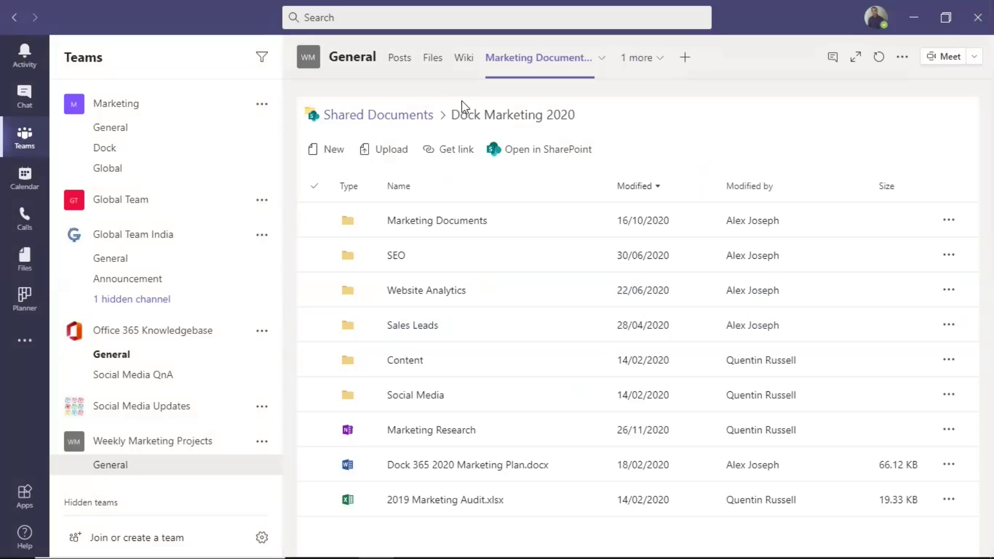
click(654, 61)
click(655, 60)
Step: Collapse the Weekly Marketing Projects team and view the General channel's posts about added tabs
click(155, 449)
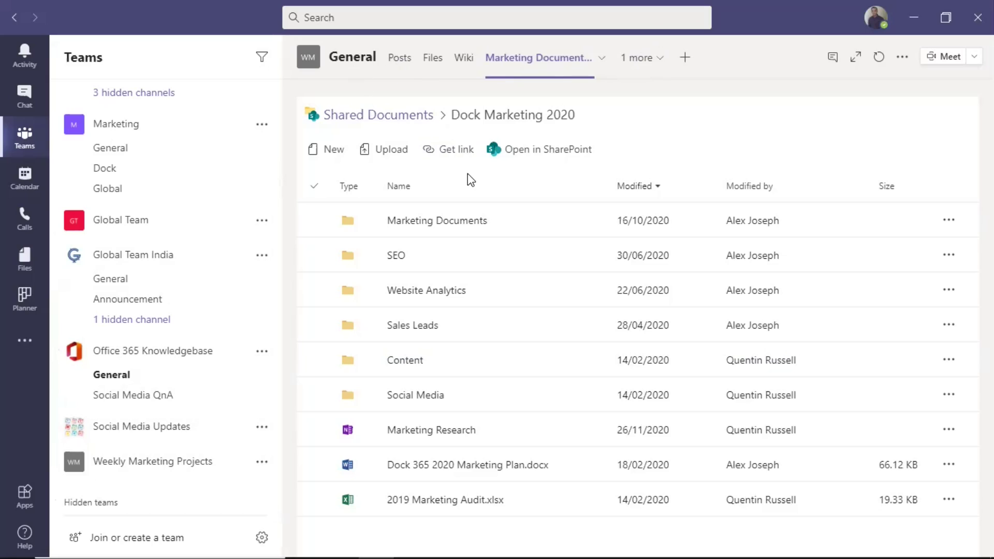
click(389, 57)
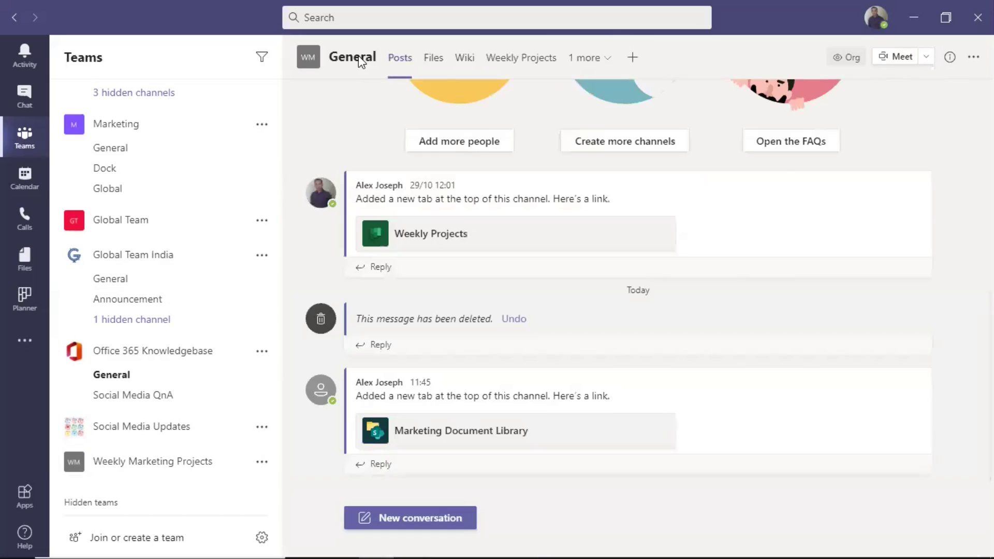
mouse_move(806, 222)
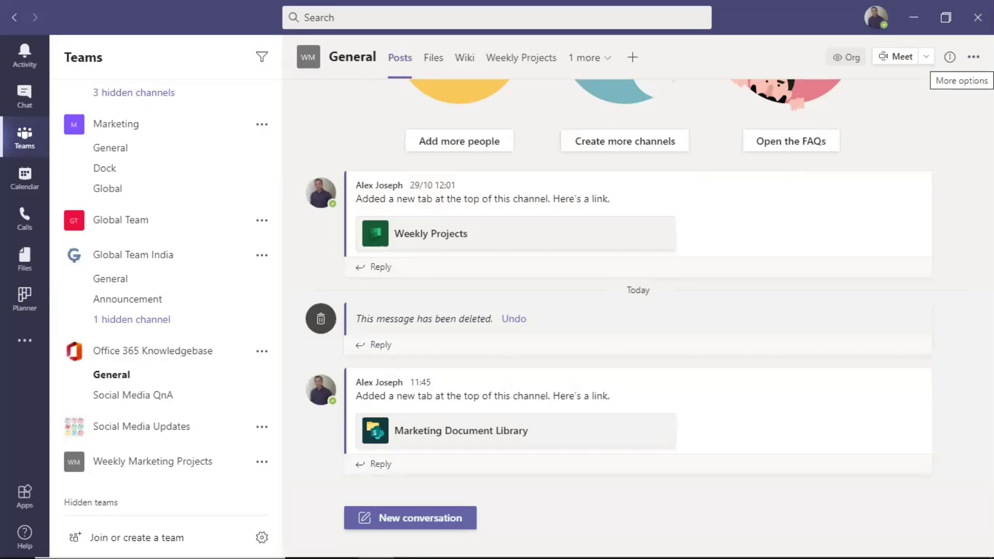
Step: View the SharePoint News connector's configuration for the Weekly Marketing Projects General channel, and close it without saving
click(974, 57)
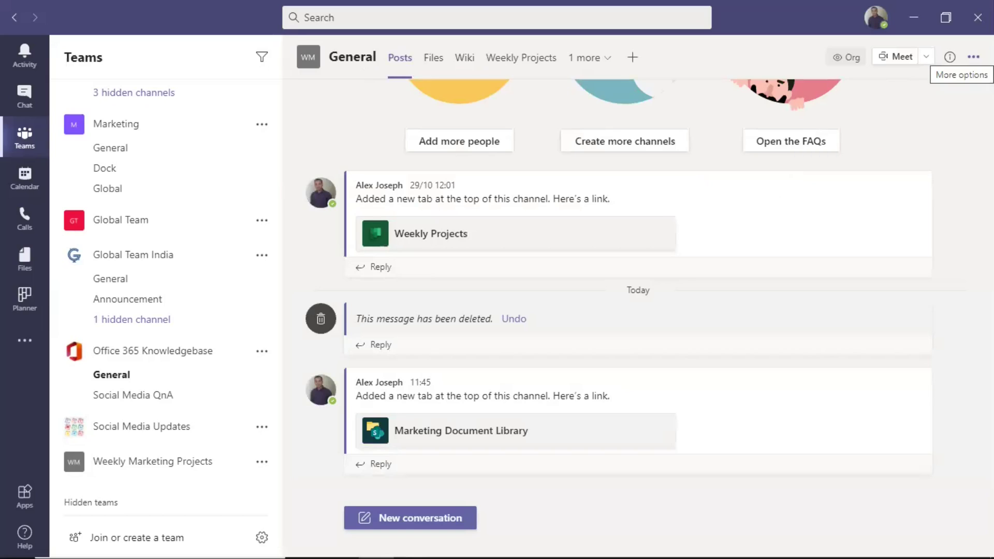
click(973, 56)
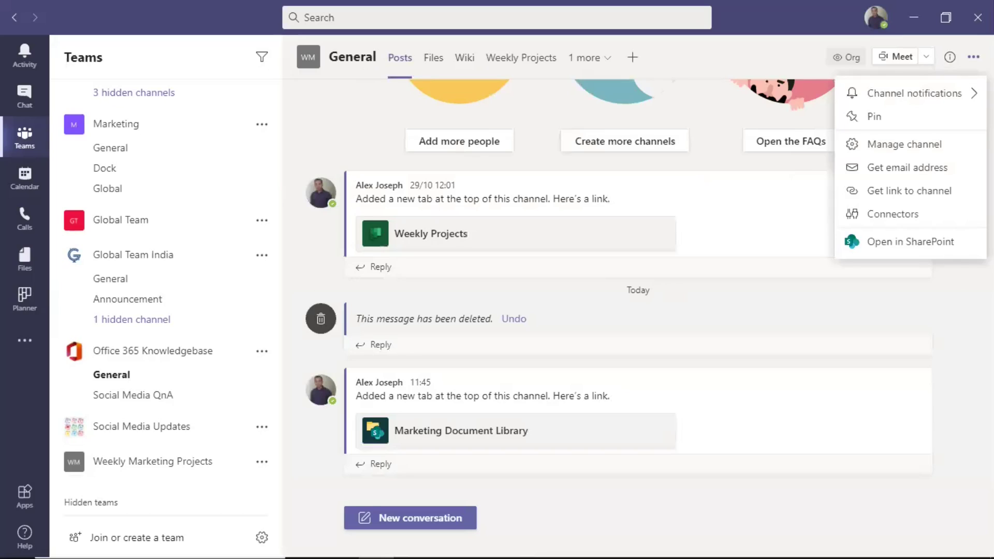
click(886, 220)
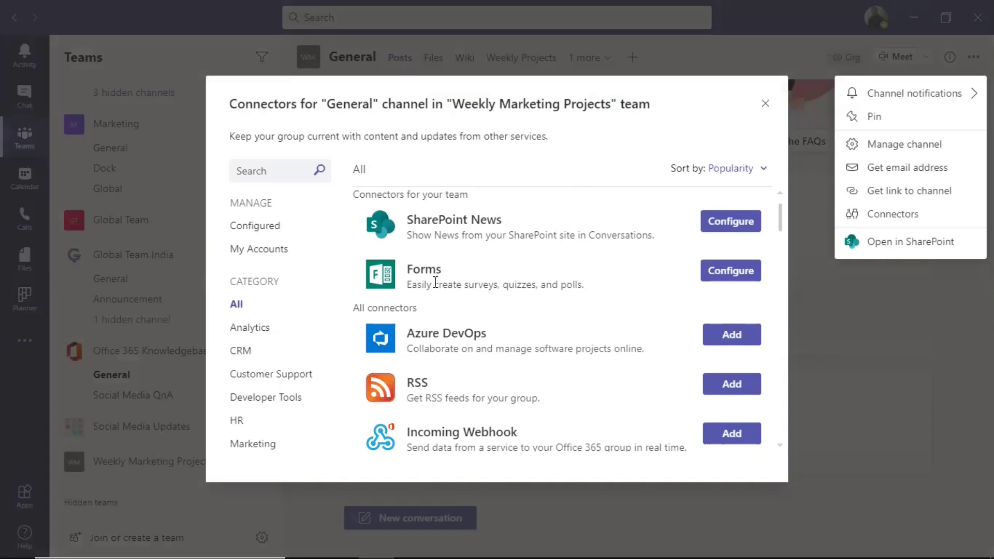
click(730, 222)
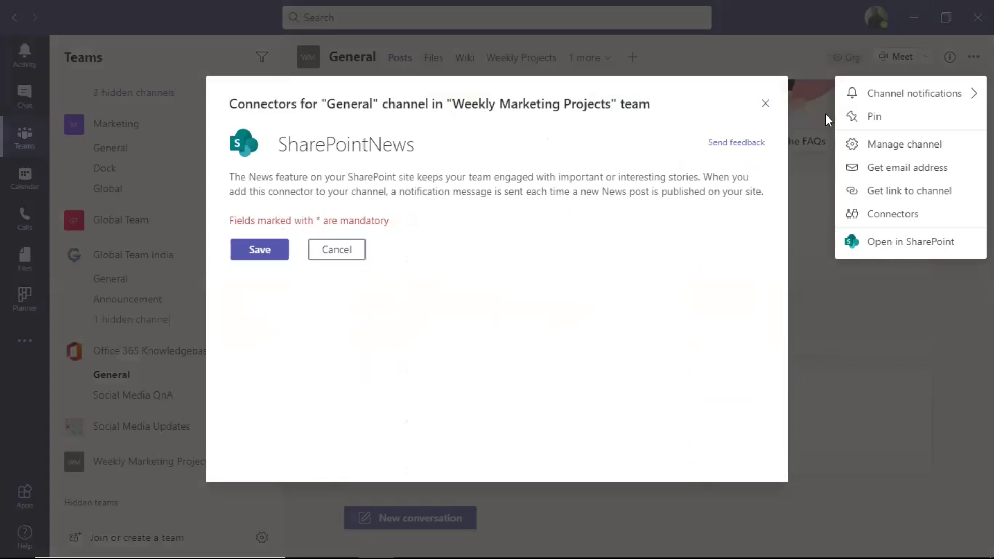
click(765, 103)
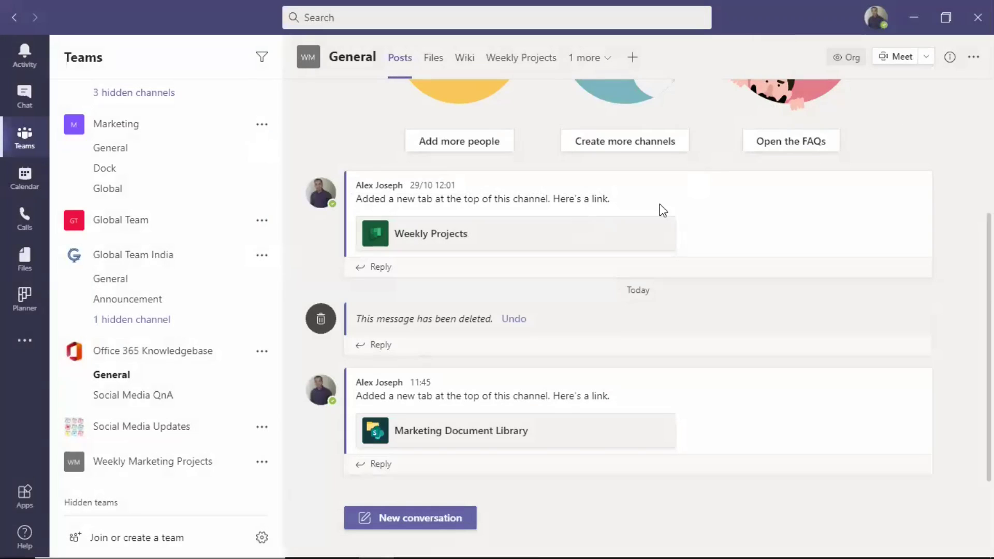
Step: Reopen the General channel's connectors and browse the available services, such as Yammer, Trello and GitHub
click(972, 58)
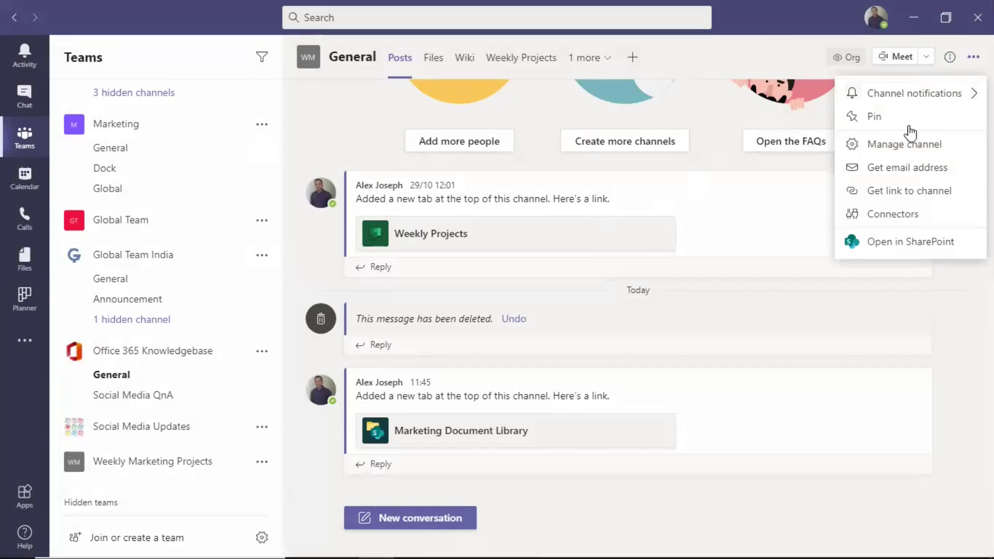
click(883, 216)
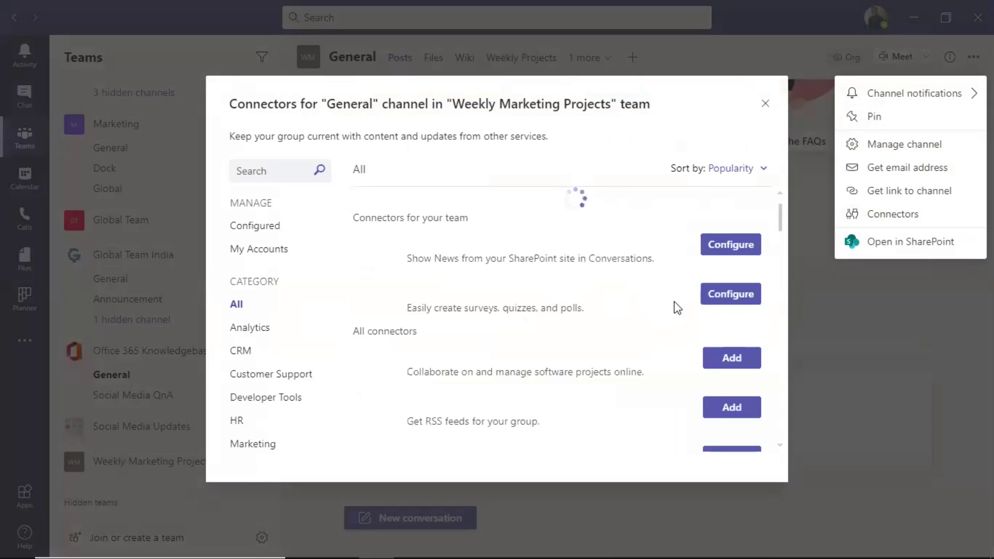
scroll(674, 301, down, 6)
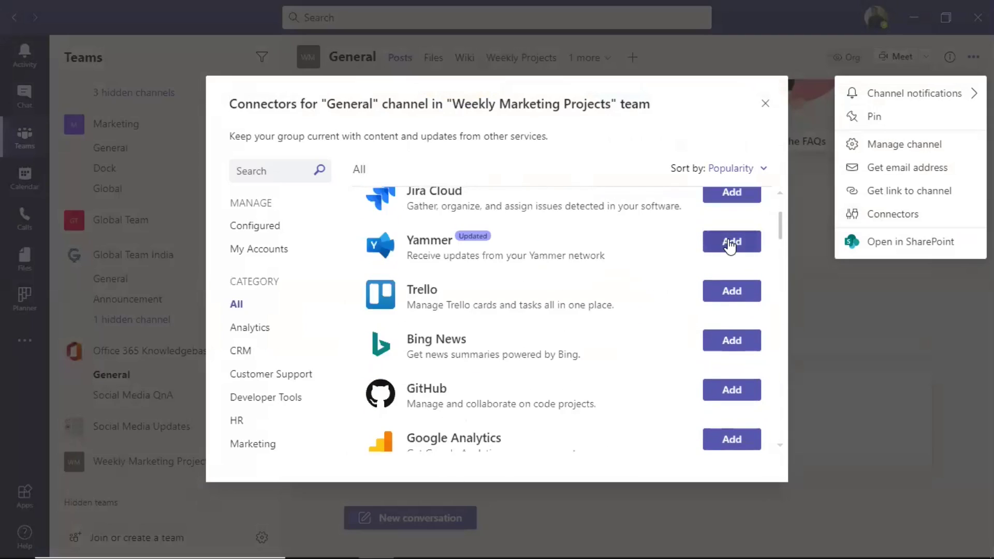
scroll(722, 328, down, 2)
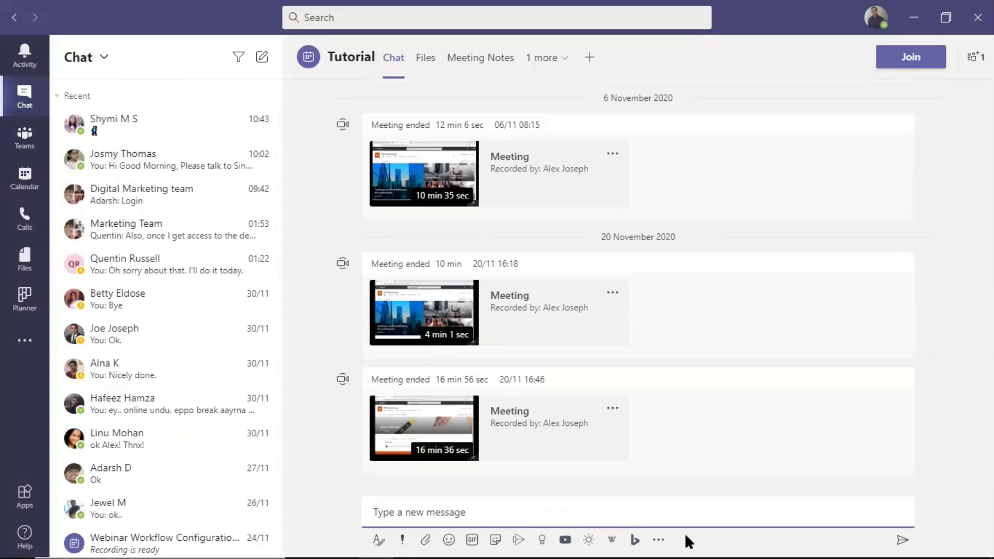
Step: In the Tutorial chat, look through the suggested message apps, search for "Polly", and clear the search and dismiss the app list
click(657, 540)
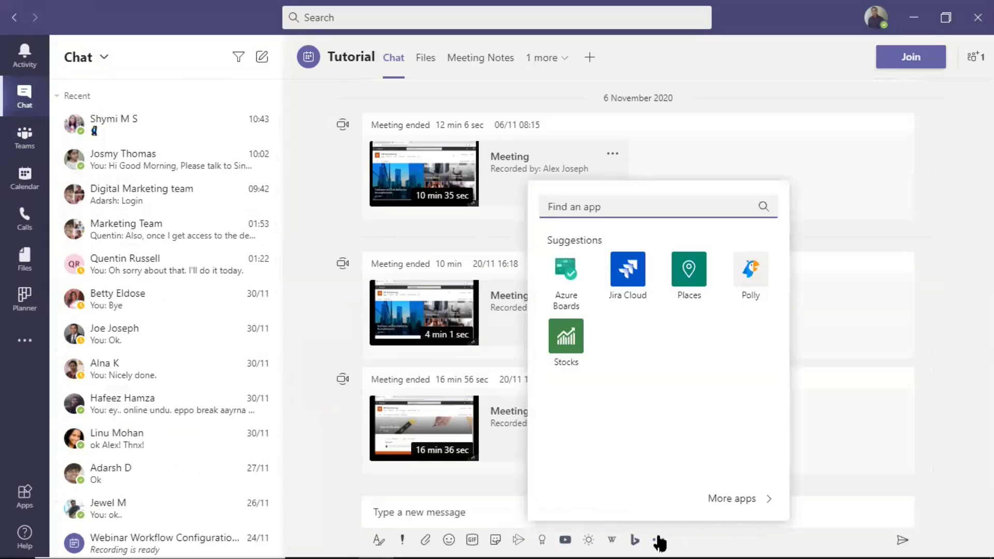
click(658, 540)
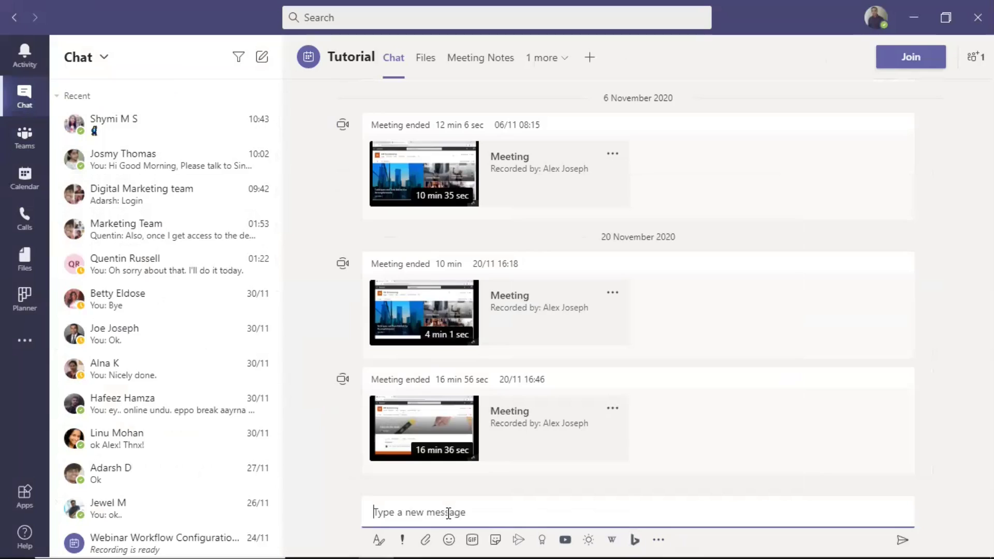
click(660, 541)
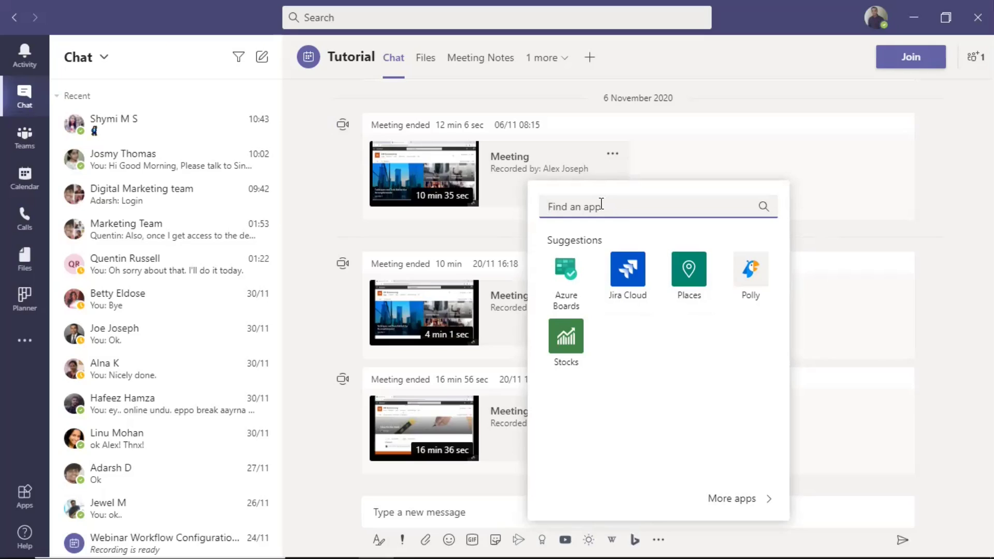
text(Polly)
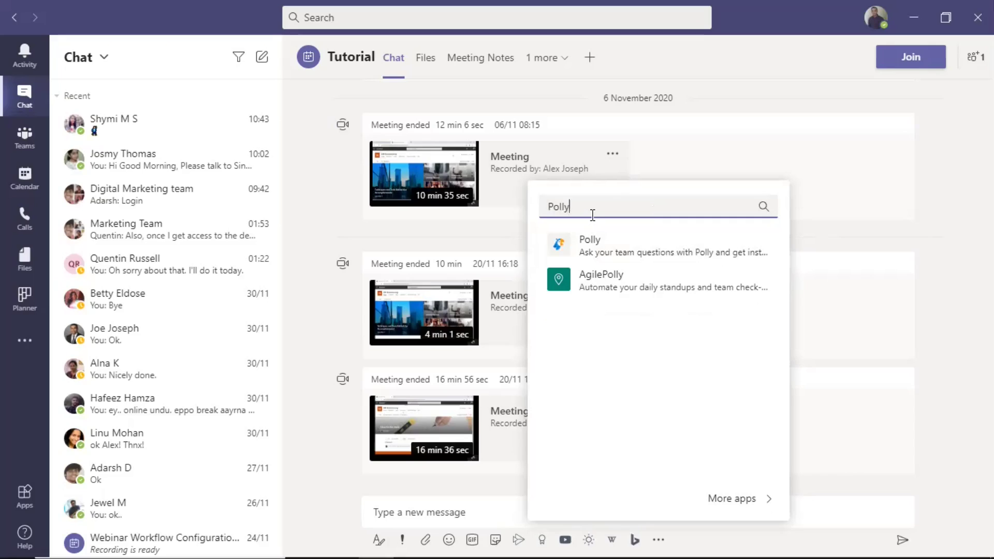
key(BackSpace)
key(BackSpace)
key(BackSpace)
key(BackSpace)
key(BackSpace)
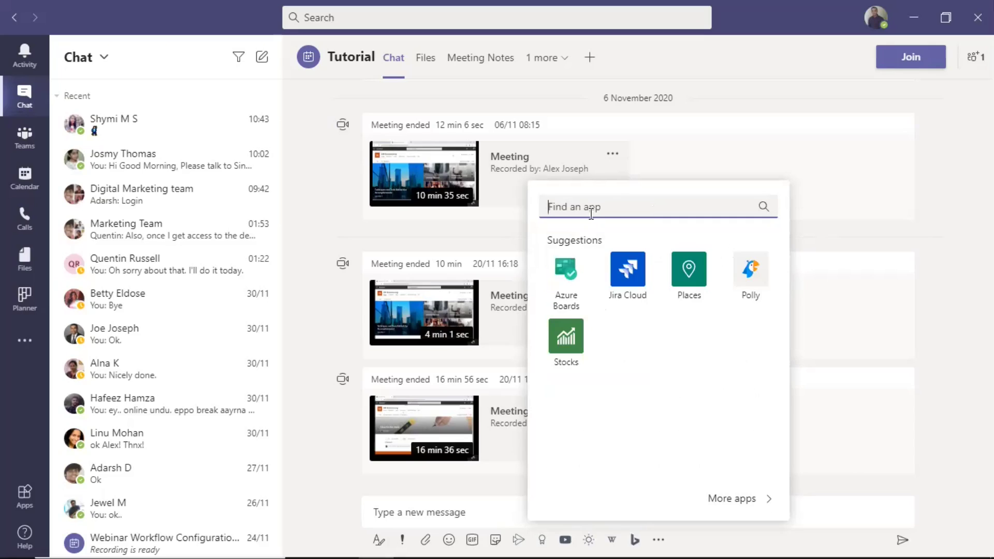
click(842, 305)
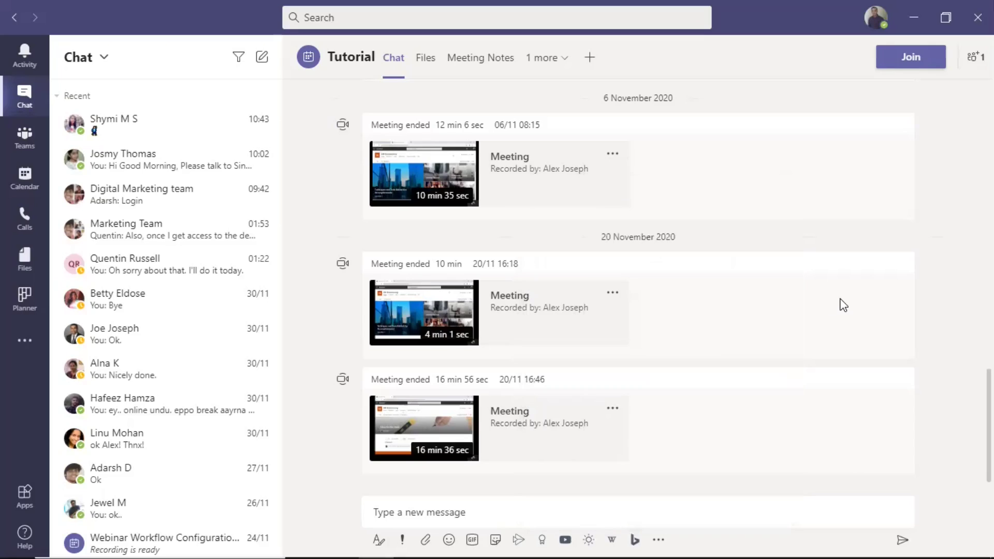
Step: Search the Weather app for "Jacksonville" and send the Jacksonville, Florida, United States weather card in the Tutorial chat
click(589, 541)
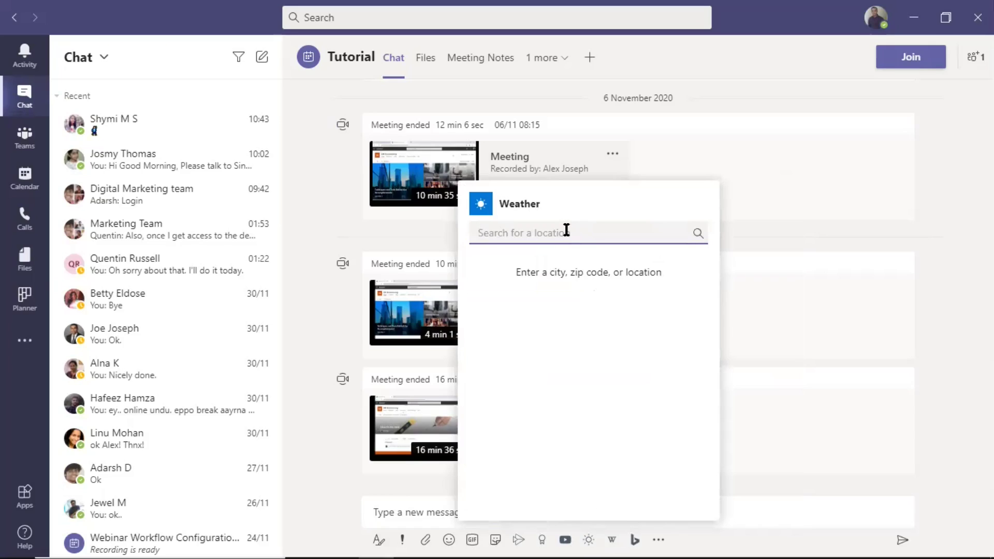
text(K)
key(BackSpace)
text(J)
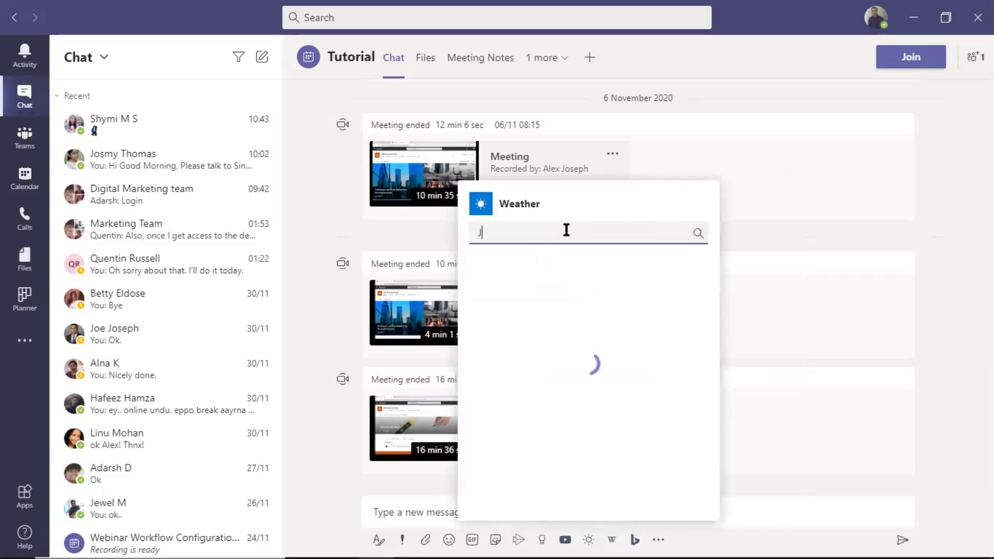
text(acksonville)
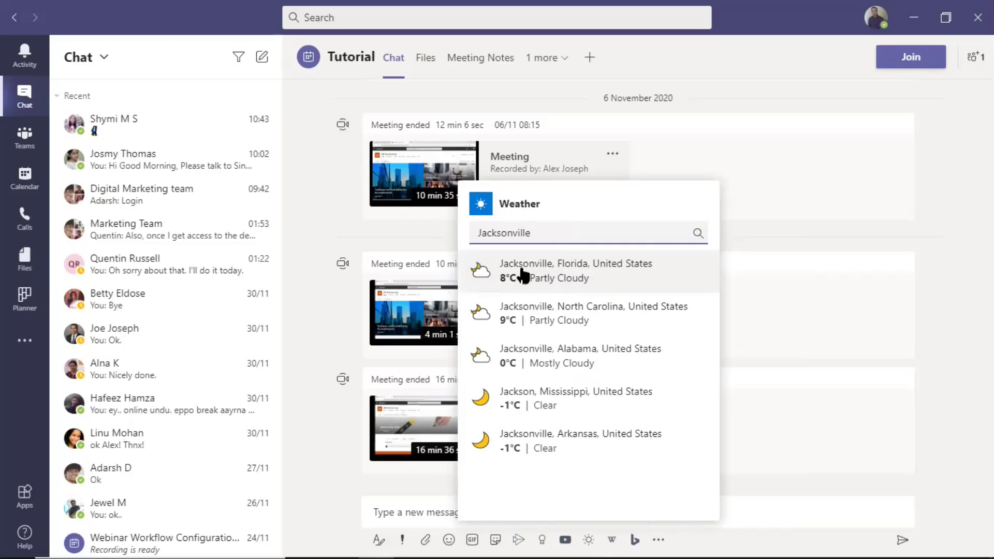
click(559, 265)
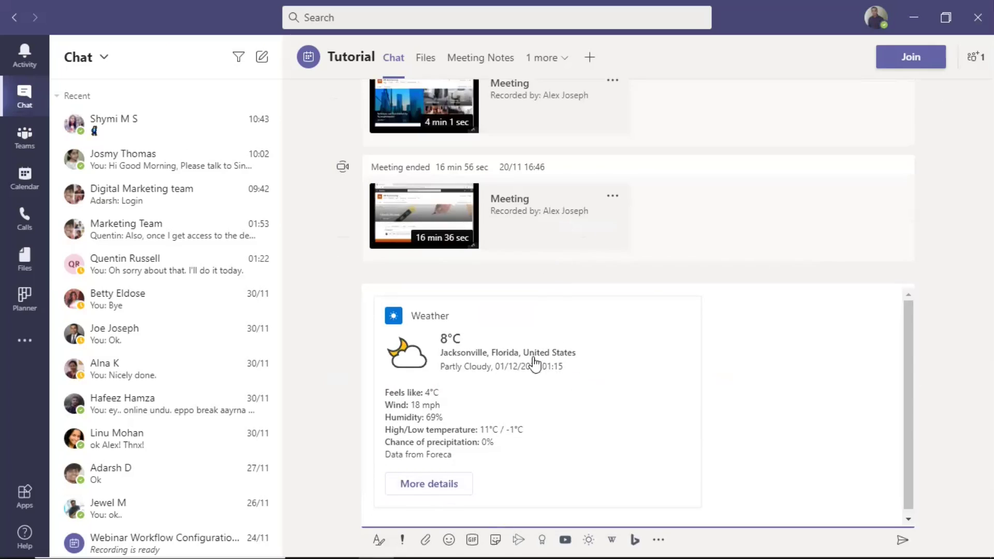
click(900, 540)
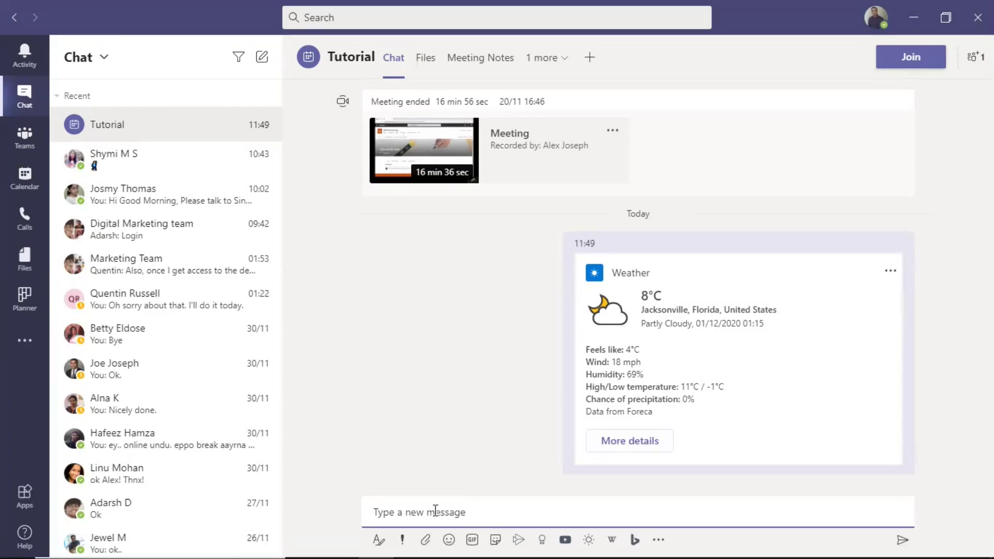
text(@)
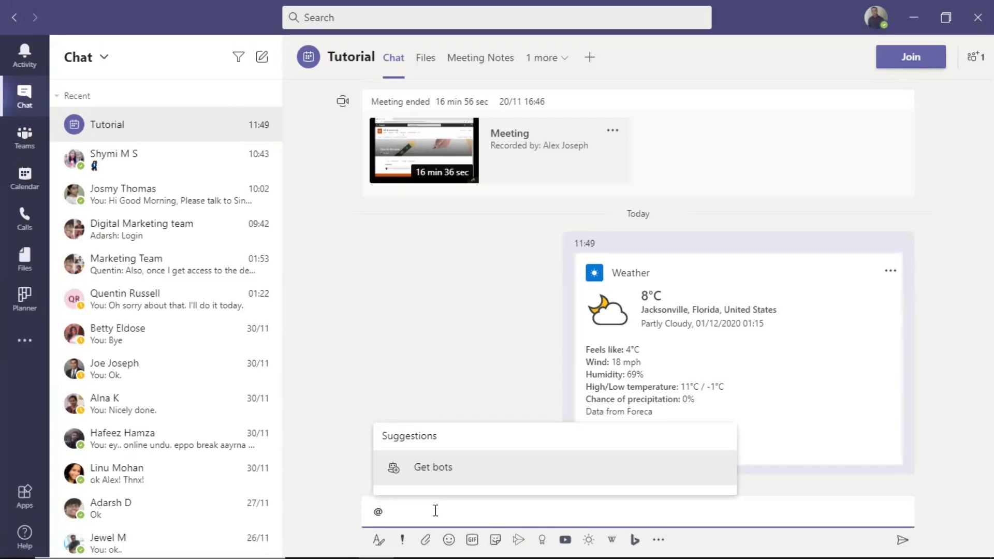
text(weather)
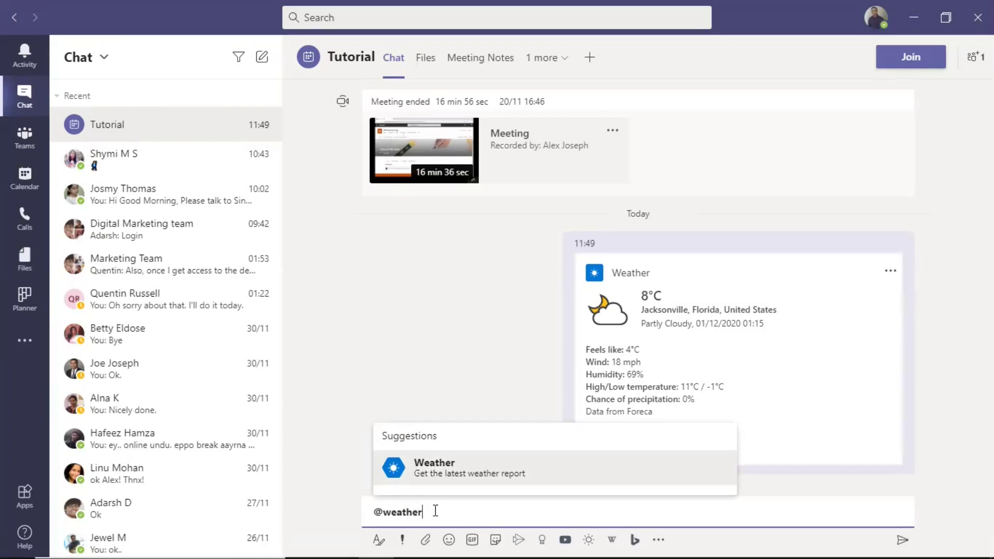
click(450, 471)
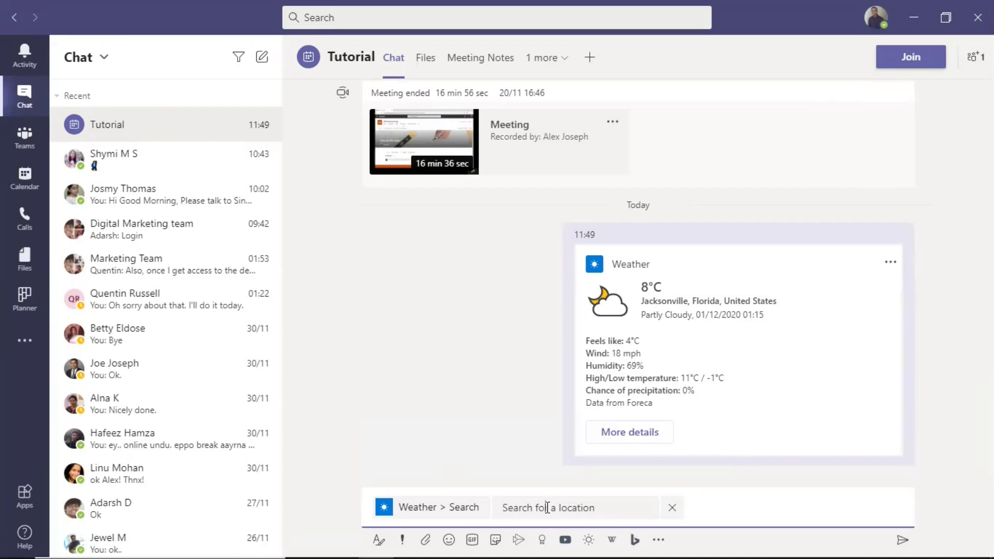
text(California)
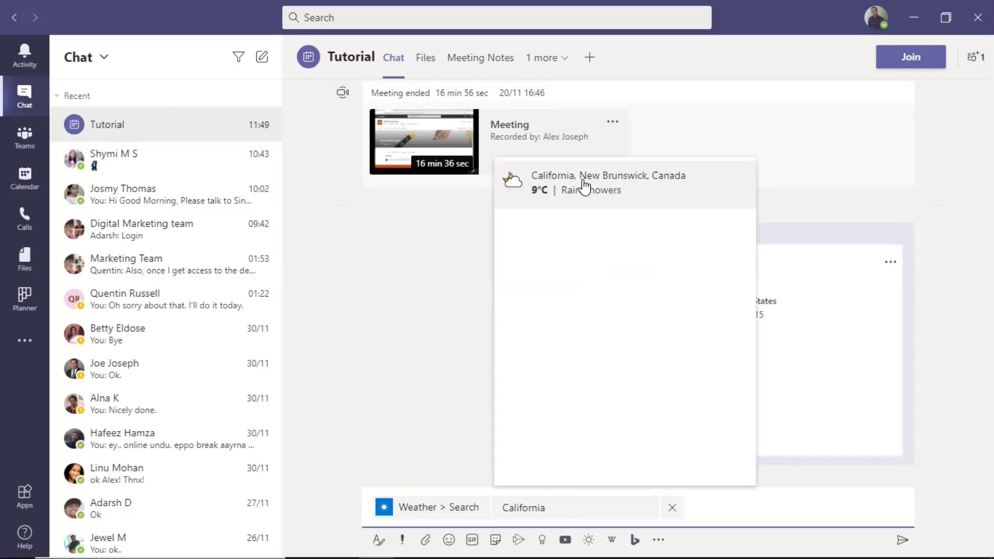
click(582, 179)
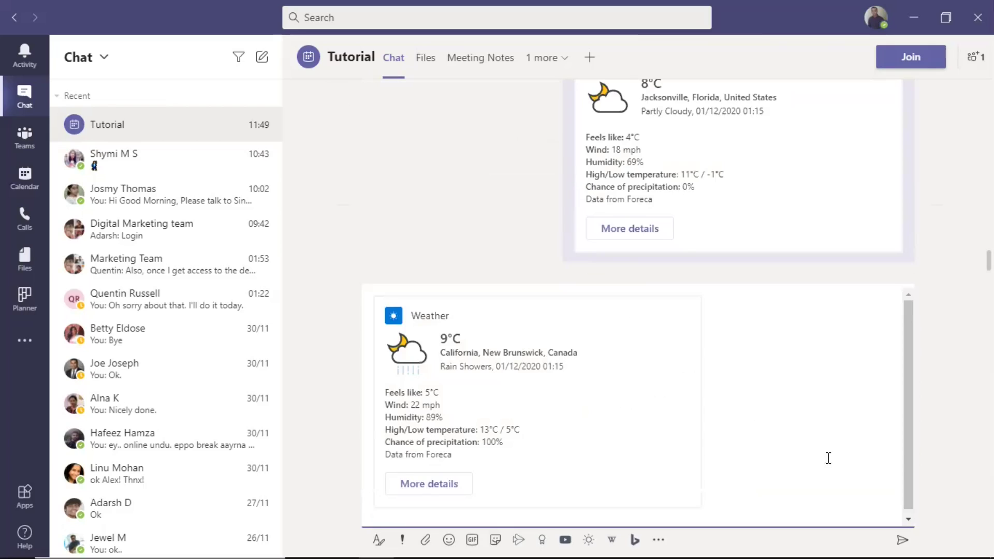
click(901, 541)
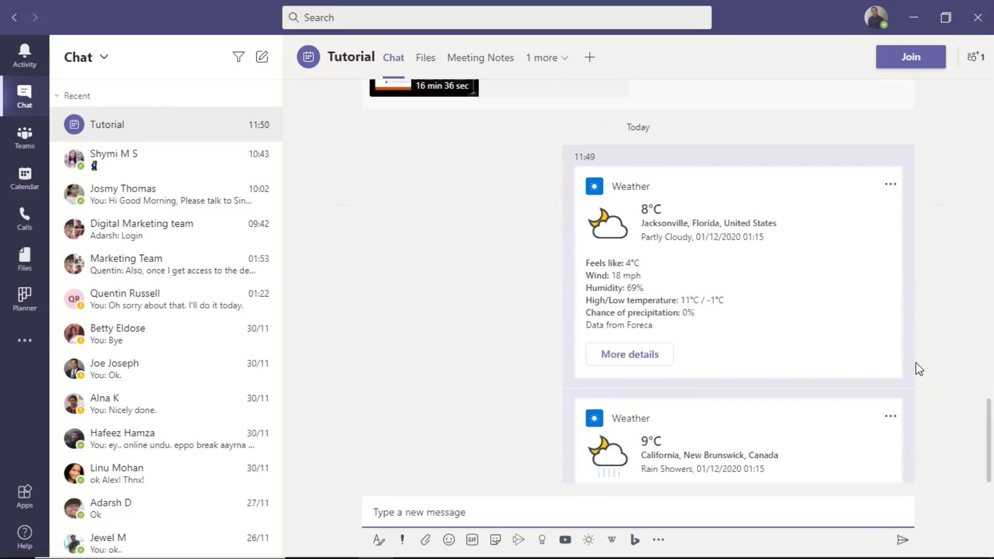
scroll(918, 369, down, 2)
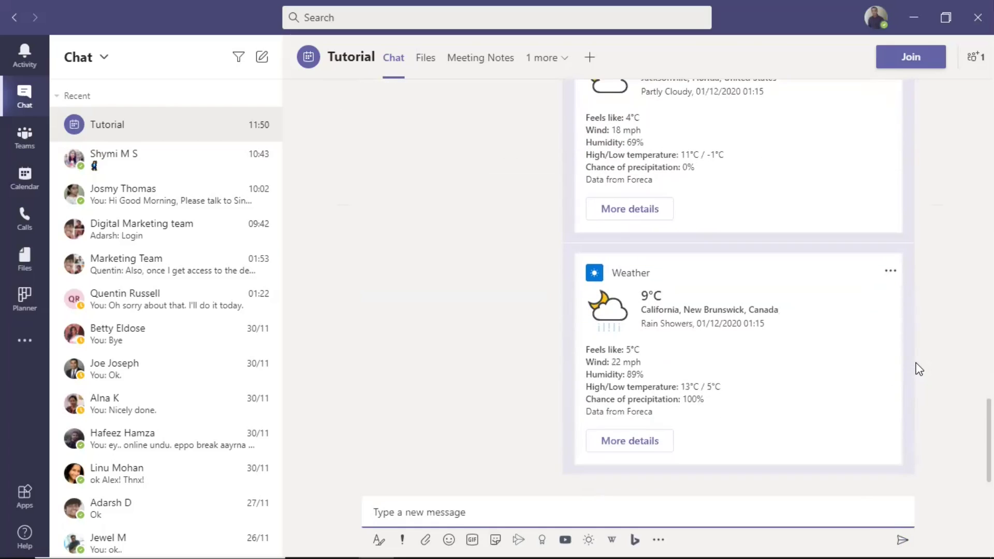